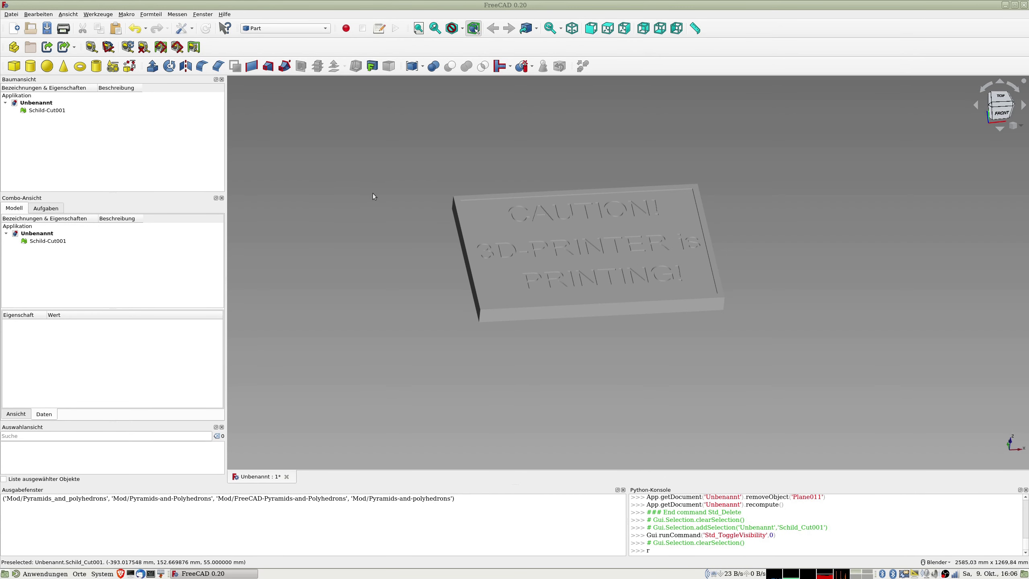
# Orbit, pan and tilt the view to inspect the engraved sign from above.
pyautogui.scroll(2, 373, 196)
pyautogui.moveTo(672, 105); pyautogui.dragTo(851, 162, button='middle')
pyautogui.moveTo(951, 167)
pyautogui.keyDown('shift'); pyautogui.mouseDown(button='middle')
pyautogui.moveTo(925, 203)
pyautogui.moveTo(815, 248)
pyautogui.moveTo(845, 237)
pyautogui.mouseUp(button='middle'); pyautogui.keyUp('shift')
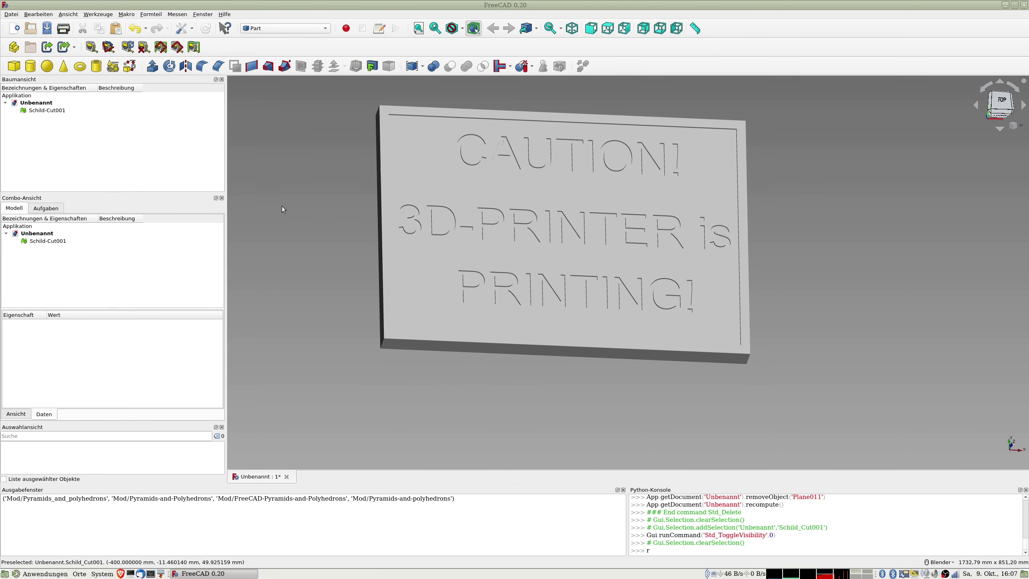
pyautogui.moveTo(283, 208); pyautogui.dragTo(805, 210, button='middle')
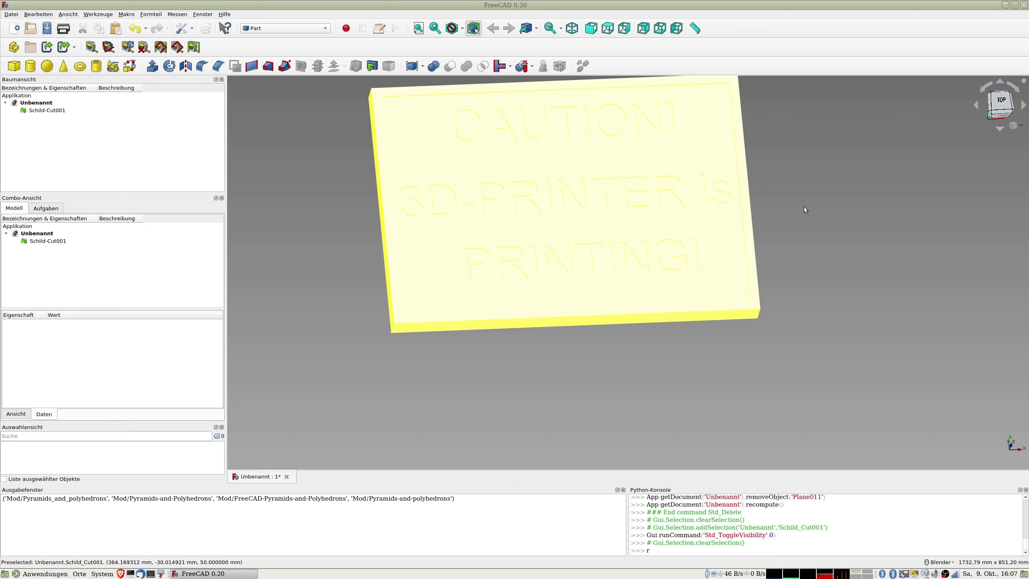
pyautogui.press('2')
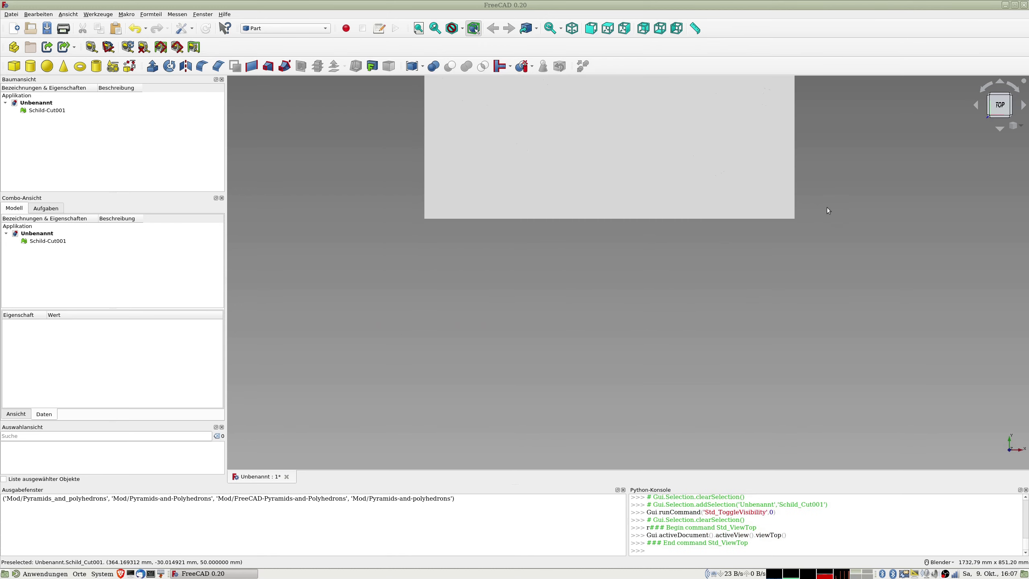
pyautogui.moveTo(804, 376)
pyautogui.mouseDown(button='middle')
pyautogui.moveTo(981, 323)
pyautogui.moveTo(969, 320)
pyautogui.mouseUp(button='middle')
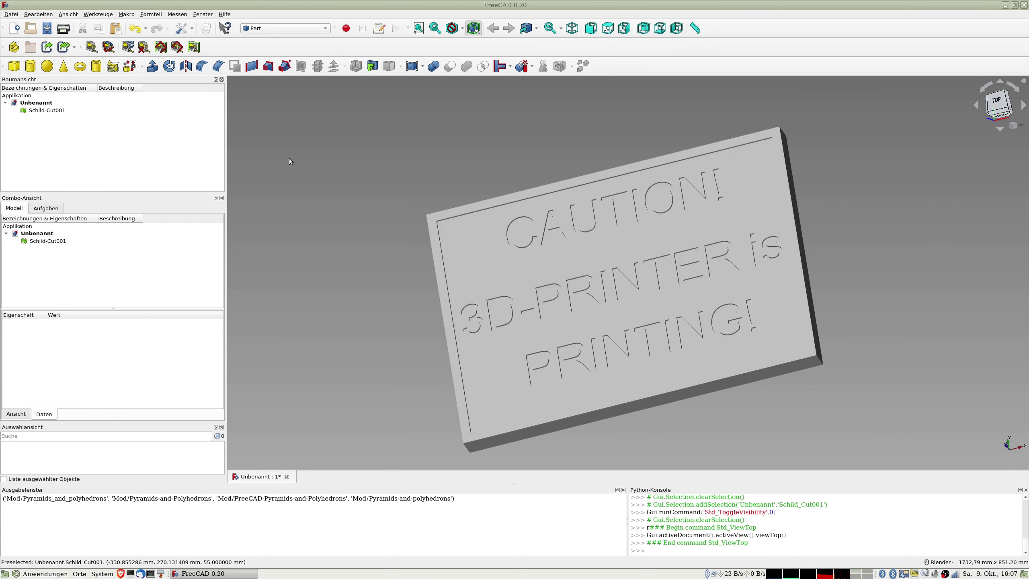
# Select the Schild-Cut001 mesh, switch to Mesh Design, then back to the Part workbench.
pyautogui.click(45, 110)
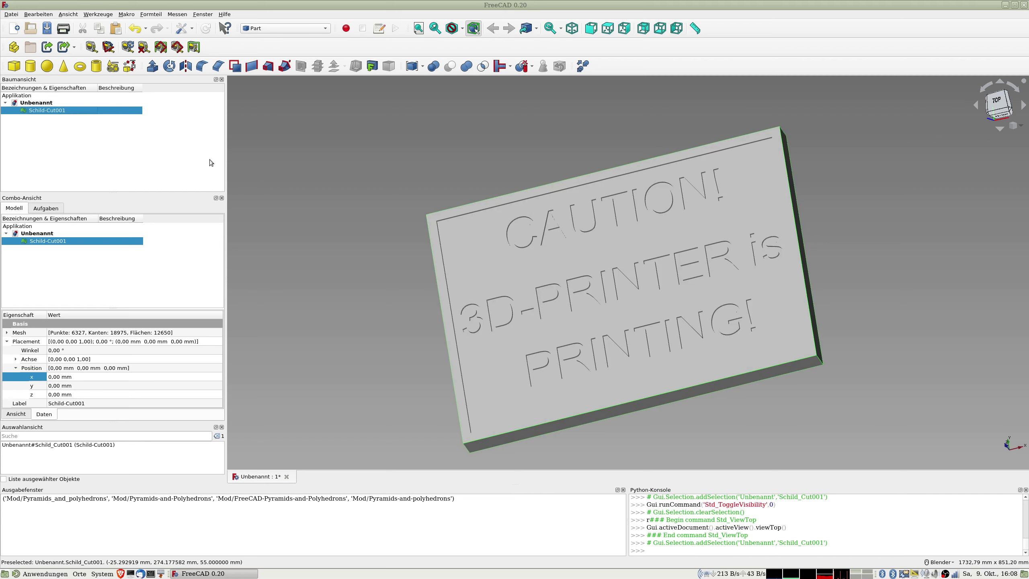
pyautogui.click(268, 30)
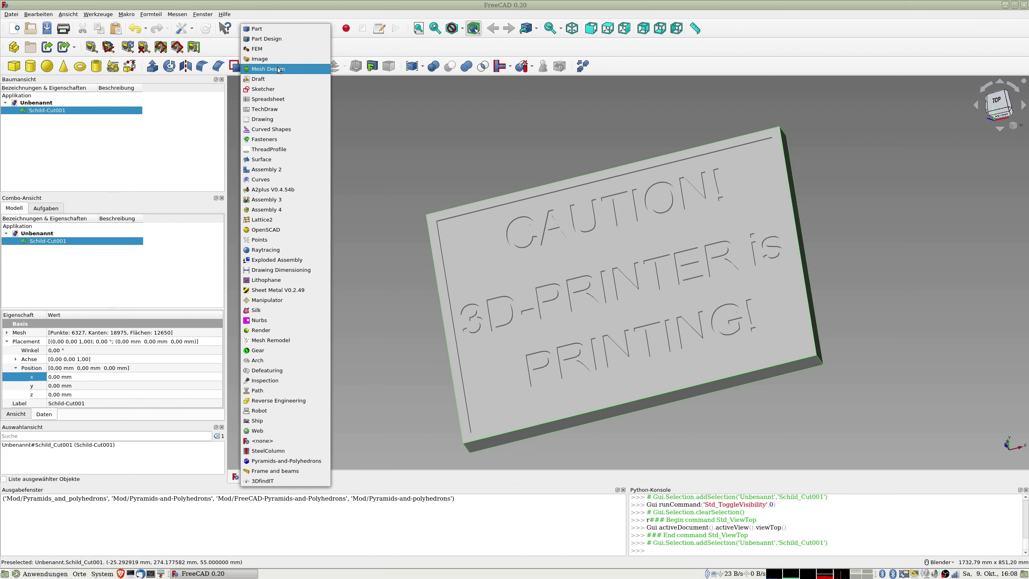
pyautogui.click(279, 70)
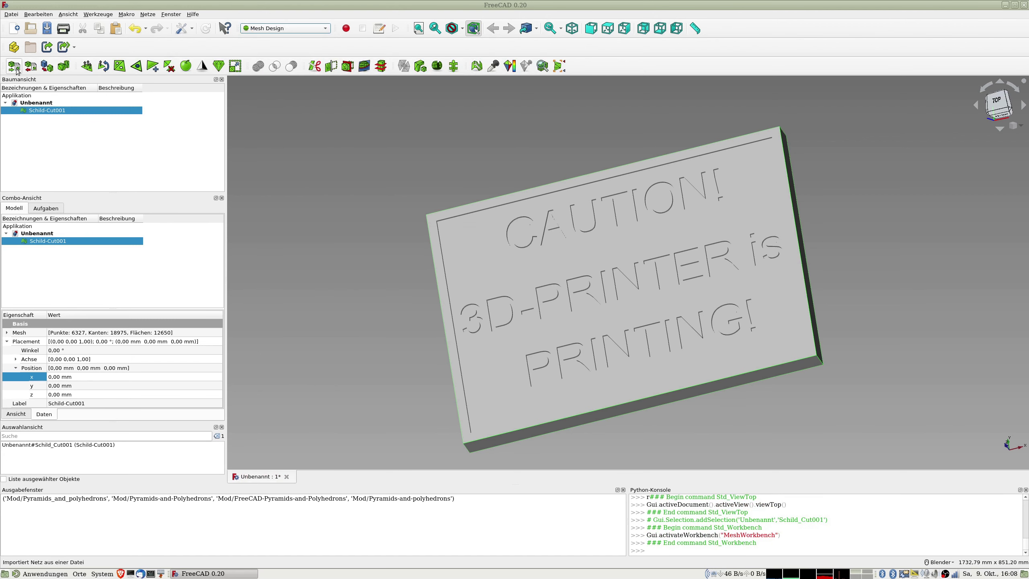
pyautogui.click(279, 31)
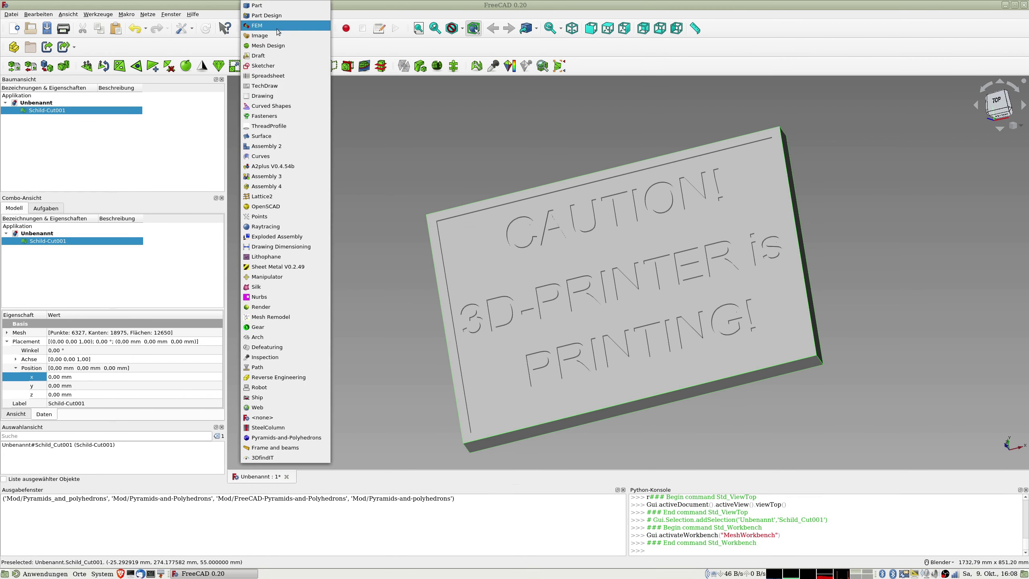
pyautogui.click(262, 8)
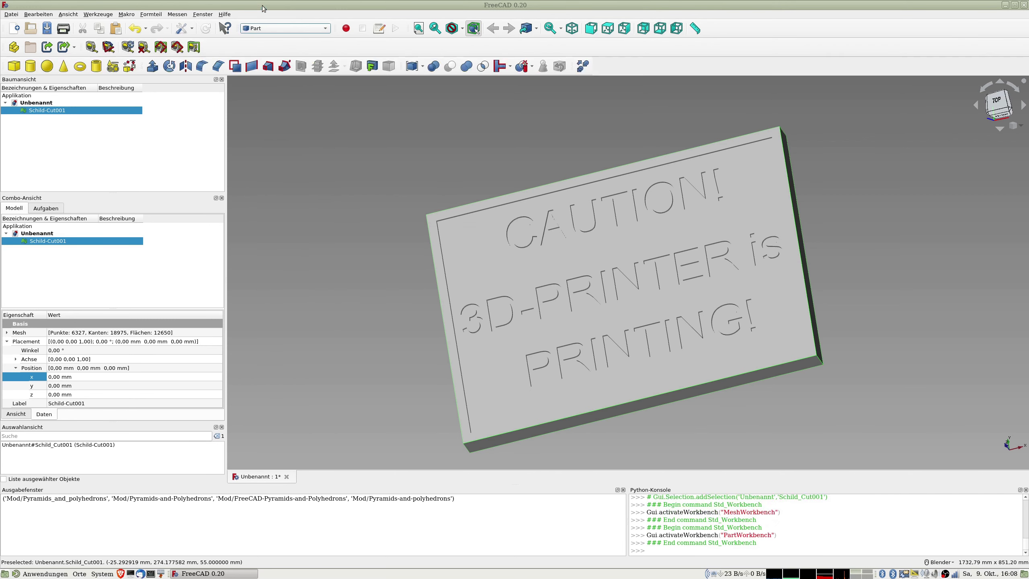
# Start a file import and cancel it, keeping Part active, then show the Formteil menu.
pyautogui.click(11, 15)
pyautogui.click(44, 118)
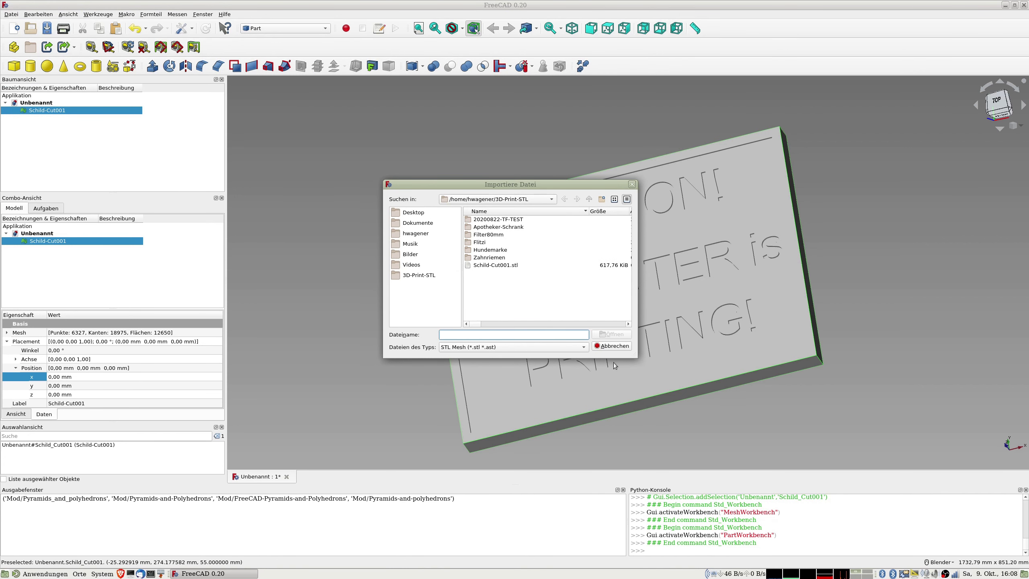
pyautogui.click(612, 347)
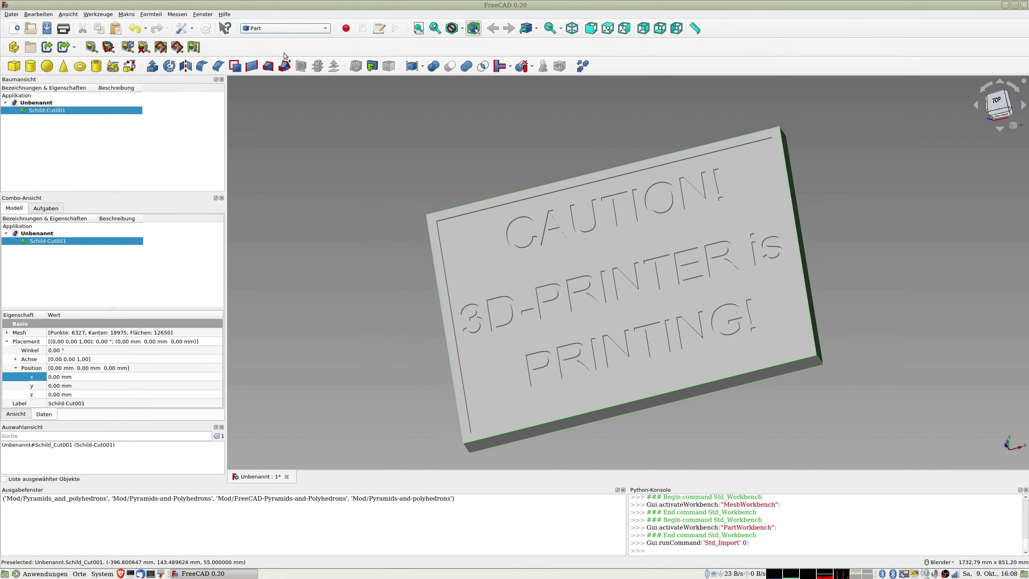
pyautogui.click(288, 28)
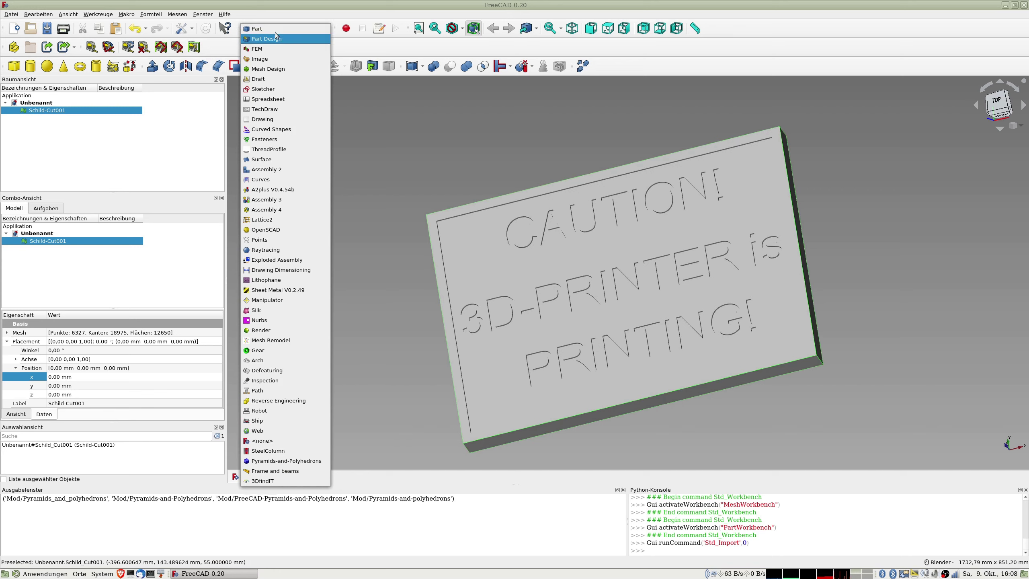
pyautogui.click(377, 124)
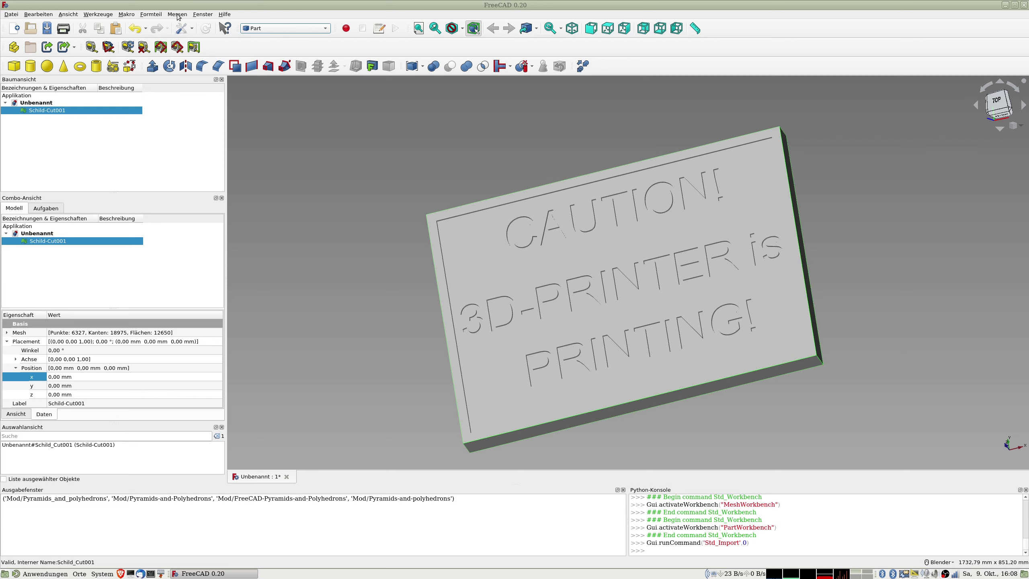
pyautogui.click(156, 15)
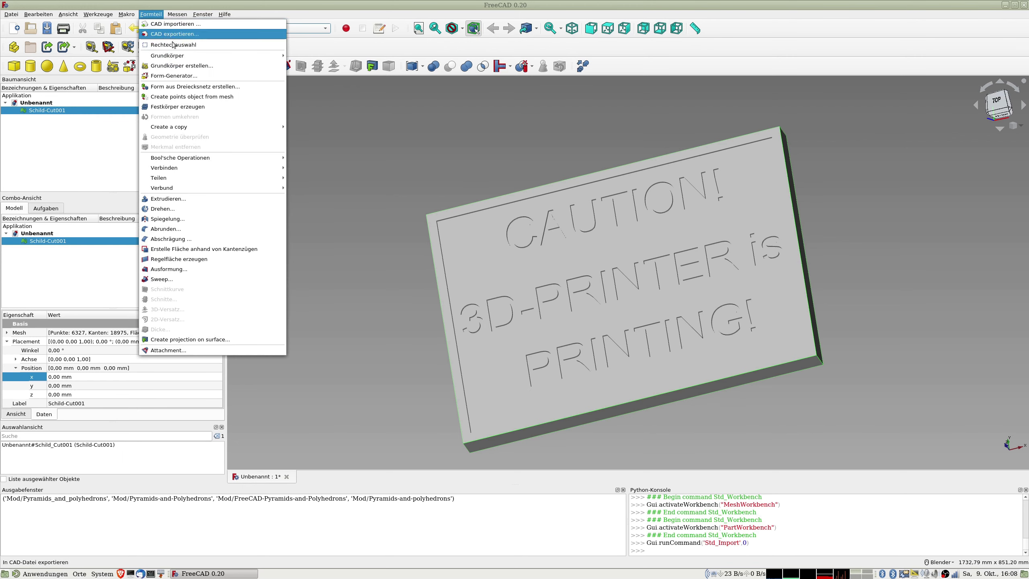
# Build shape Schild_Cut001001 from the Schild-Cut001 mesh using the default sewing tolerance.
pyautogui.click(199, 90)
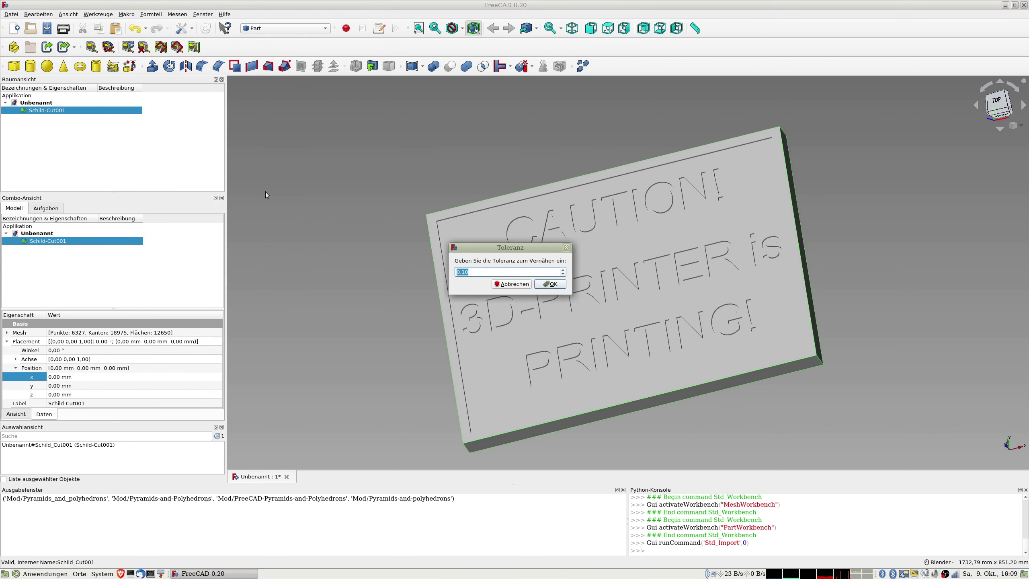
pyautogui.click(551, 285)
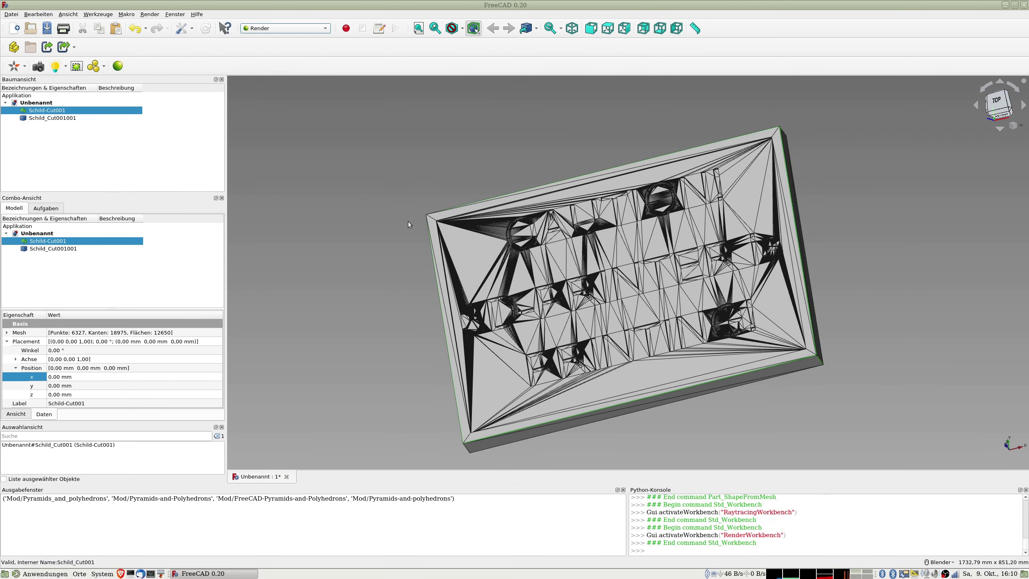
# Hide the Schild-Cut001 mesh, select Schild_Cut001001 and return to the Part workbench's Formteil menu.
pyautogui.moveTo(388, 219); pyautogui.dragTo(387, 234, button='middle')
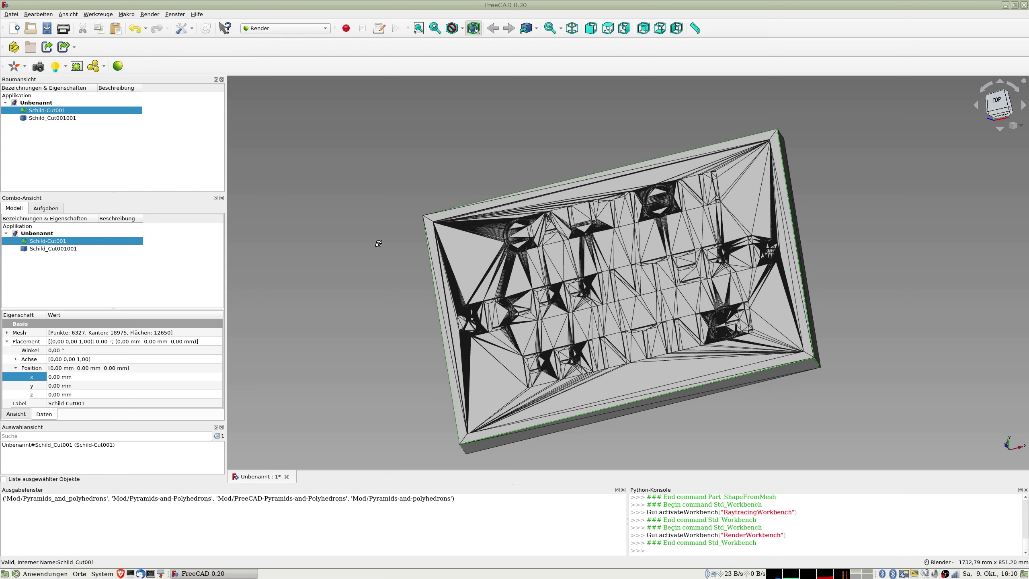
pyautogui.press('space')
pyautogui.click(57, 119)
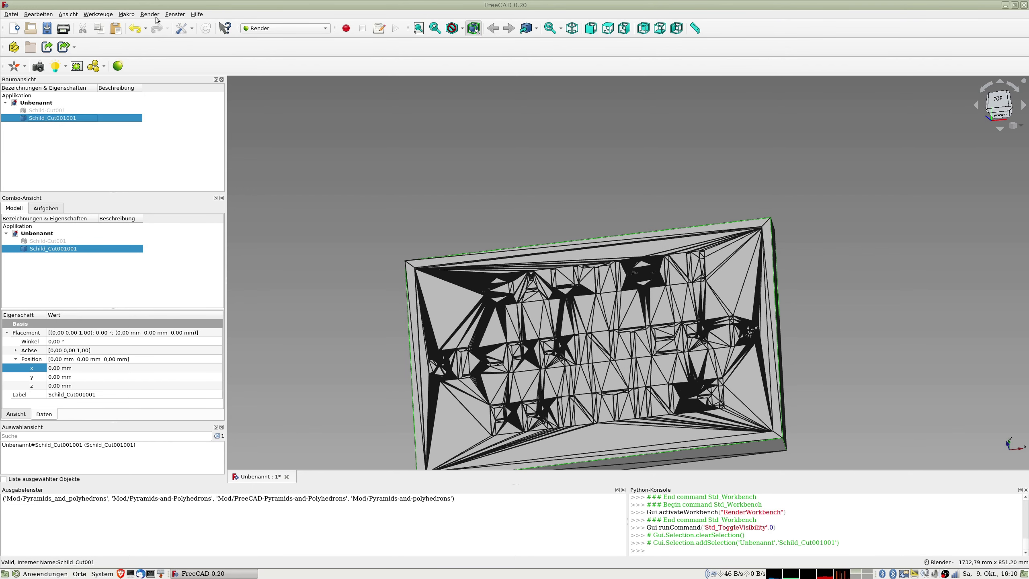
pyautogui.click(266, 28)
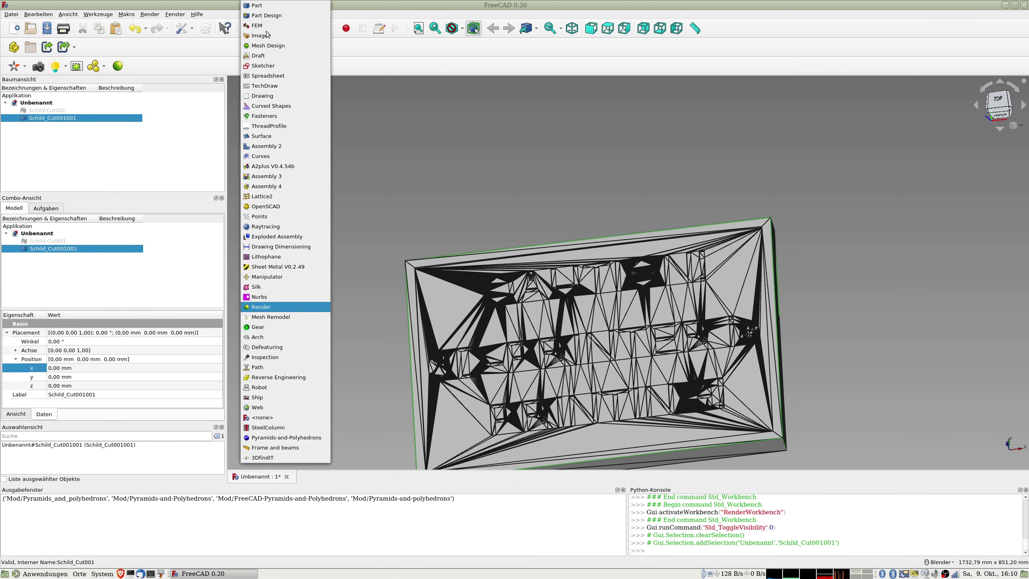
pyautogui.click(265, 6)
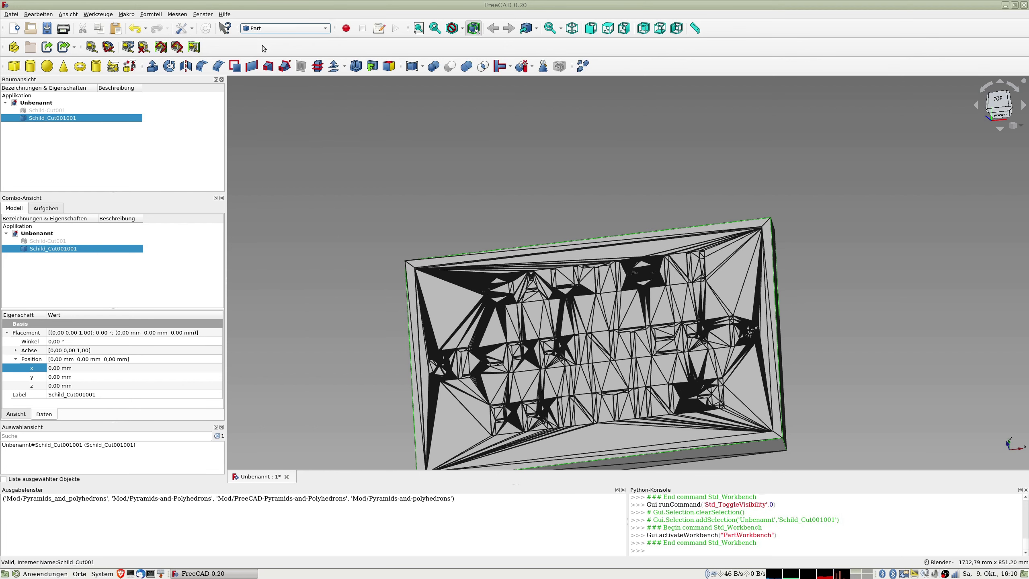
pyautogui.click(153, 15)
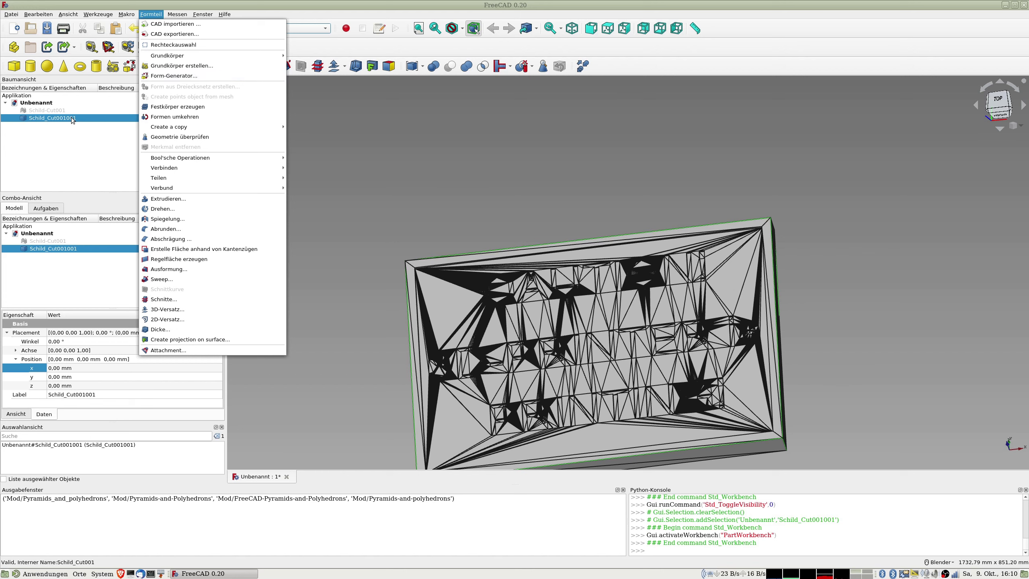
# Convert Schild_Cut001001 into a solid, hide the original shape and select the new solid.
pyautogui.click(172, 112)
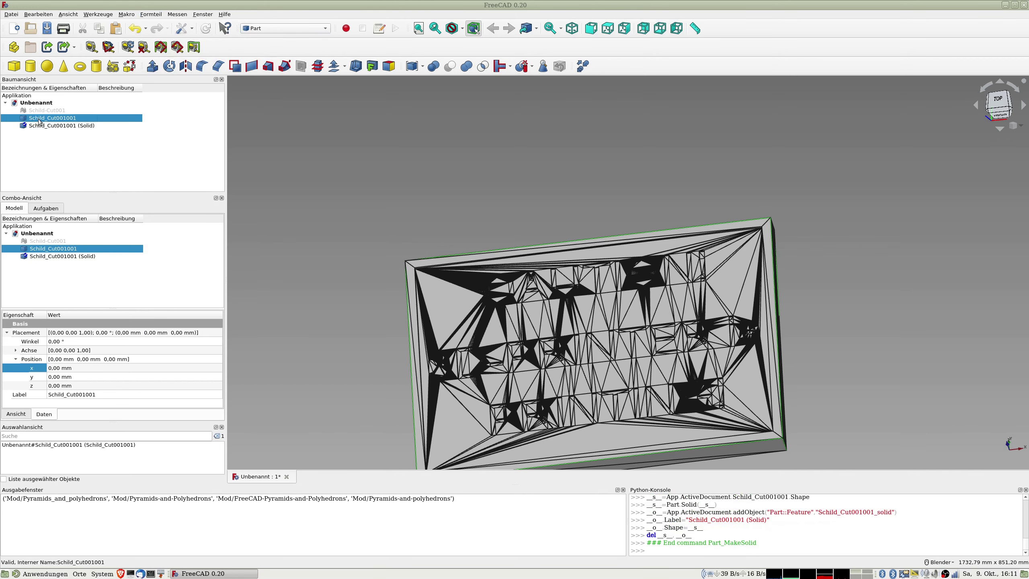
pyautogui.press('space')
pyautogui.press('Down')
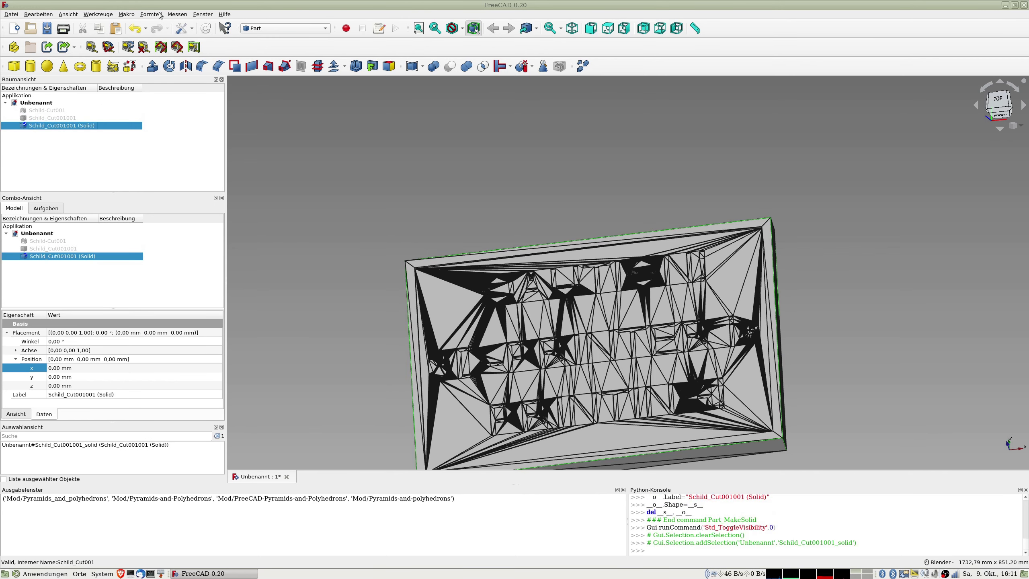
pyautogui.click(156, 16)
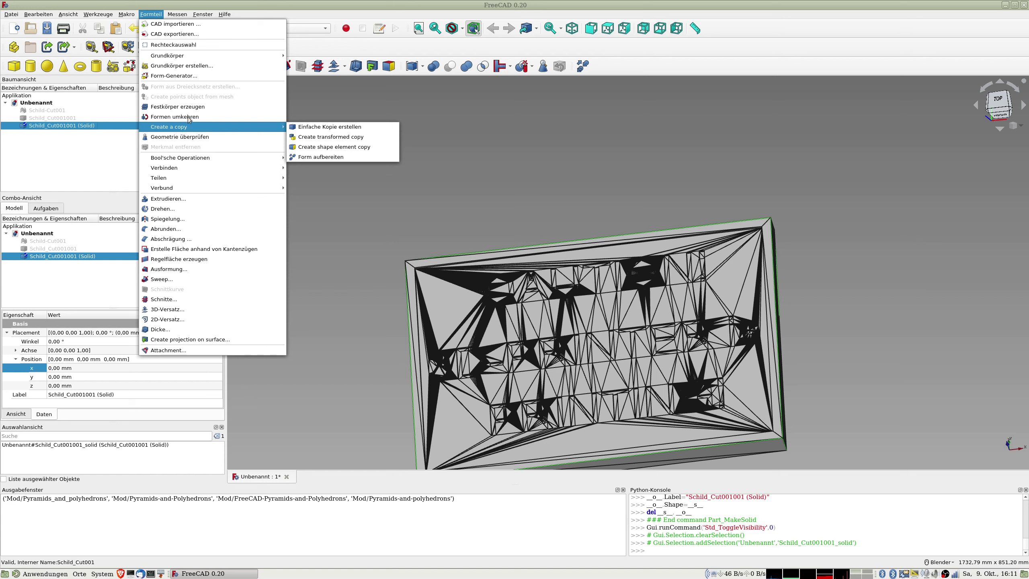
pyautogui.moveTo(213, 127)
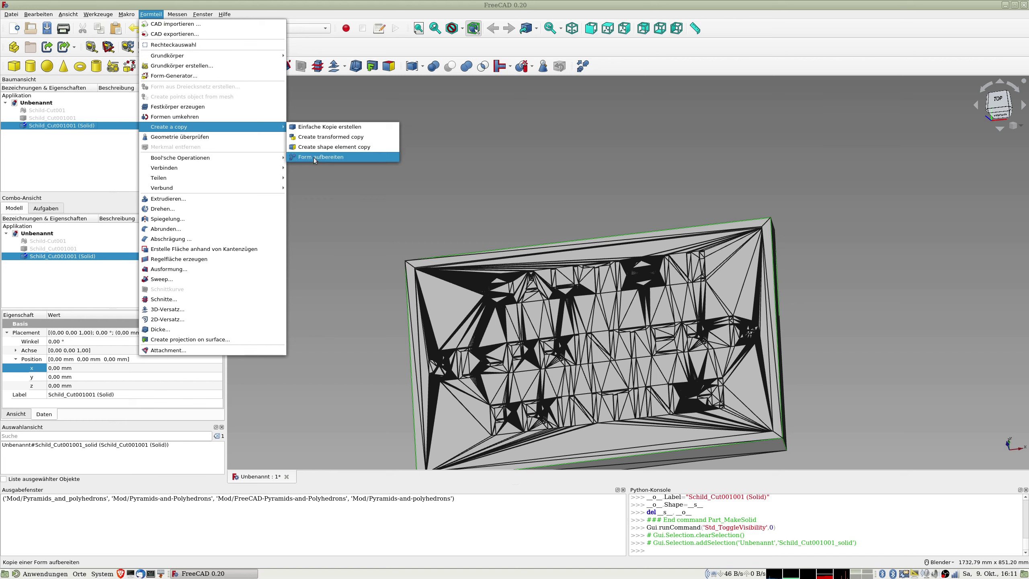
# Create the refined copy Schild_Cut001001 (Solid)001 and inspect it from a top-down view.
pyautogui.click(314, 159)
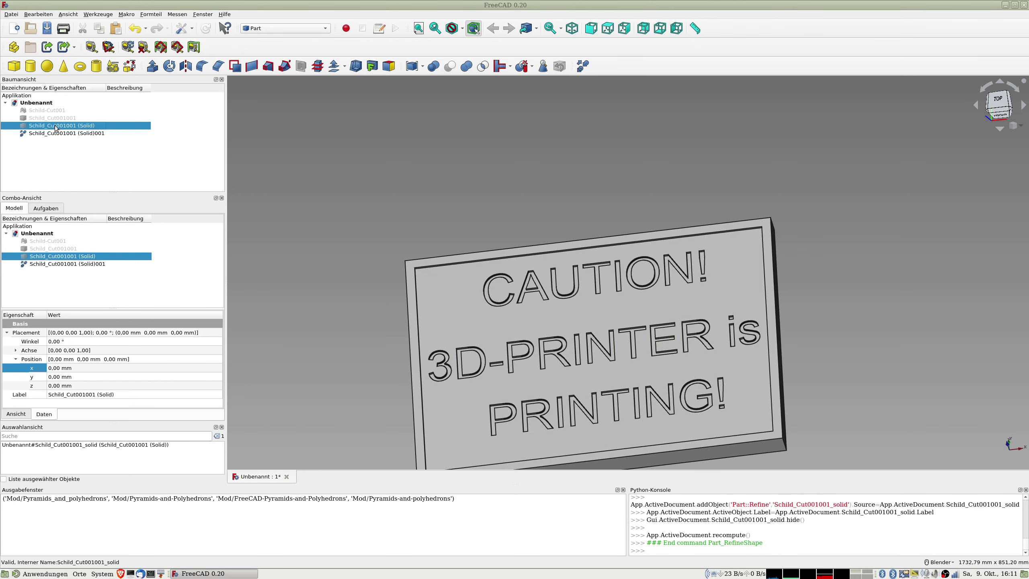
pyautogui.scroll(-3, 347, 250)
pyautogui.moveTo(333, 238)
pyautogui.mouseDown(button='middle')
pyautogui.moveTo(726, 238)
pyautogui.moveTo(424, 196)
pyautogui.mouseUp(button='middle')
pyautogui.scroll(2, 424, 196)
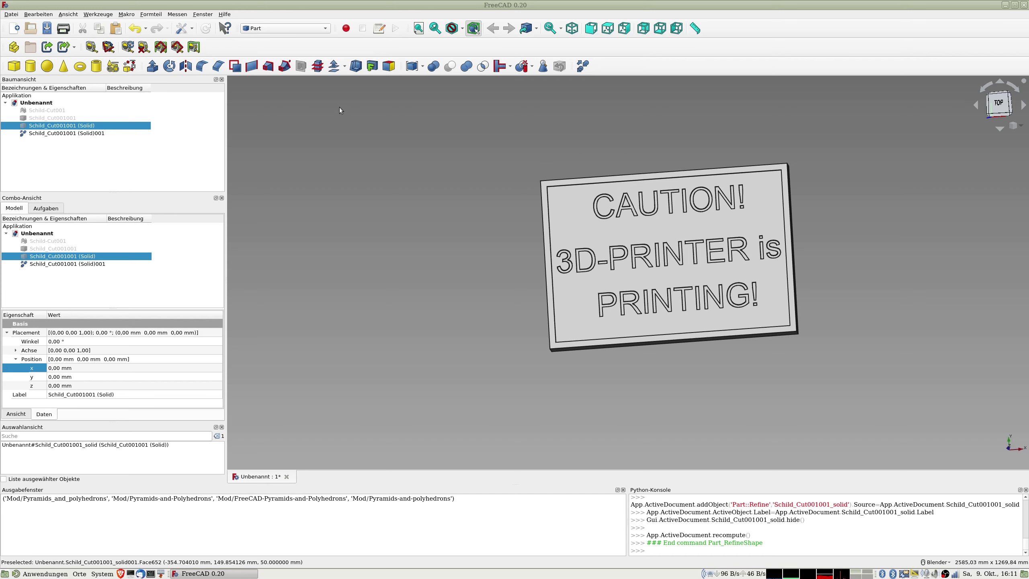
pyautogui.press('2')
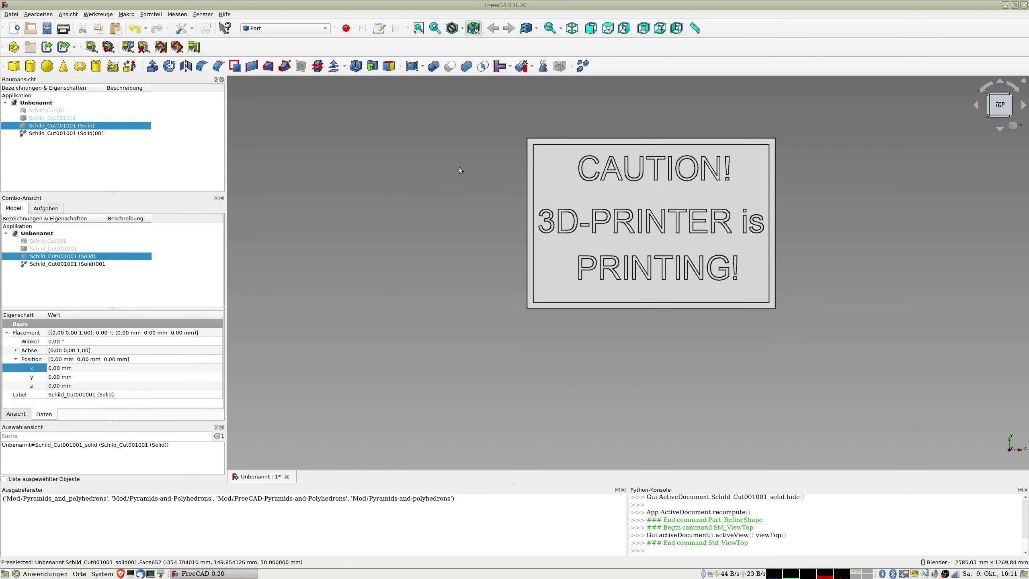
pyautogui.scroll(2, 459, 168)
pyautogui.keyDown('shift'); pyautogui.moveTo(460, 168); pyautogui.dragTo(338, 170, button='middle'); pyautogui.keyUp('shift')
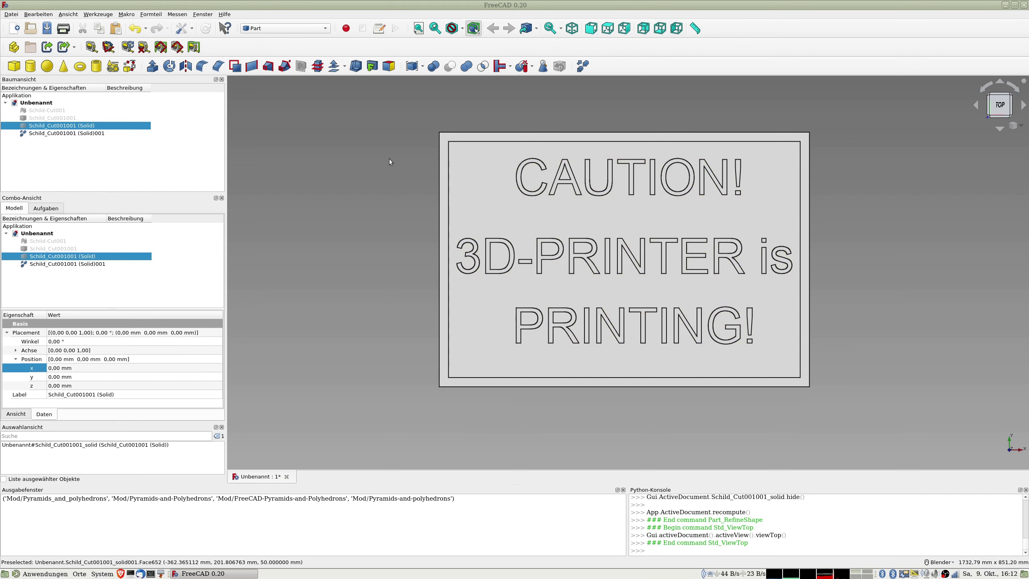
pyautogui.click(47, 133)
pyautogui.press('space')
pyautogui.click(44, 111)
pyautogui.press('space')
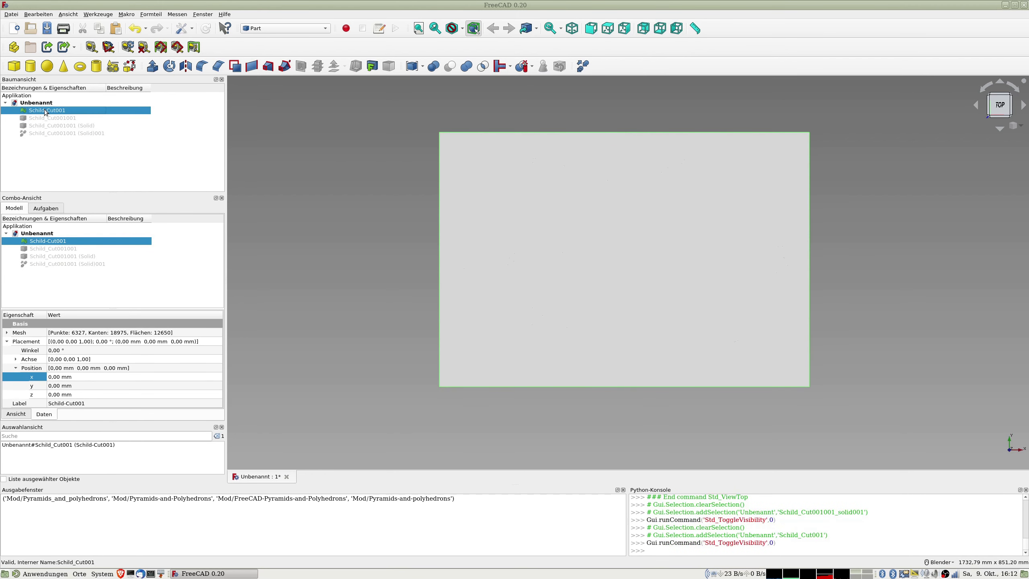
pyautogui.press('space')
pyautogui.click(41, 133)
pyautogui.press('space')
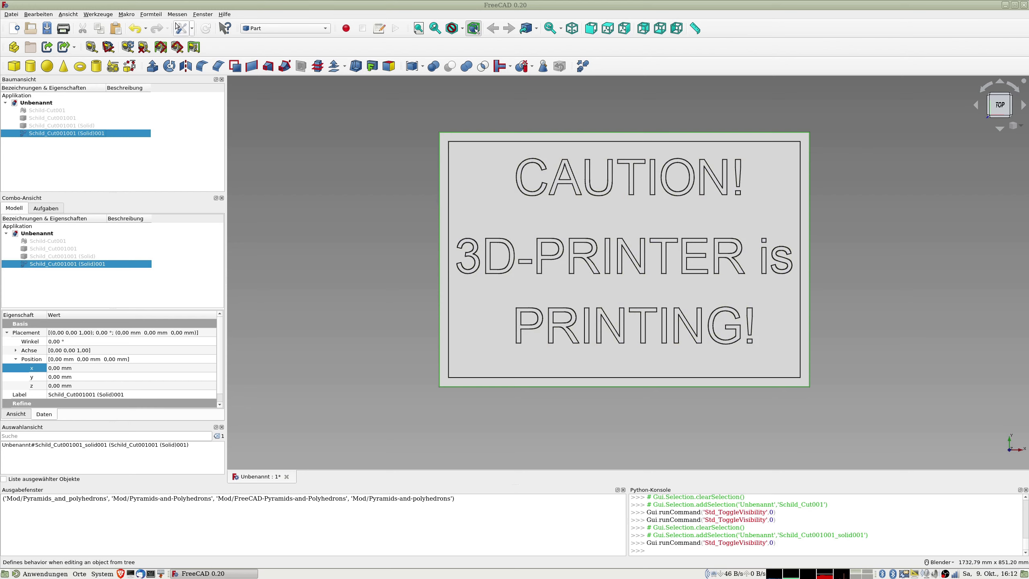
# Create a plane primitive Ebene with length and width both 1200 mm.
pyautogui.click(152, 16)
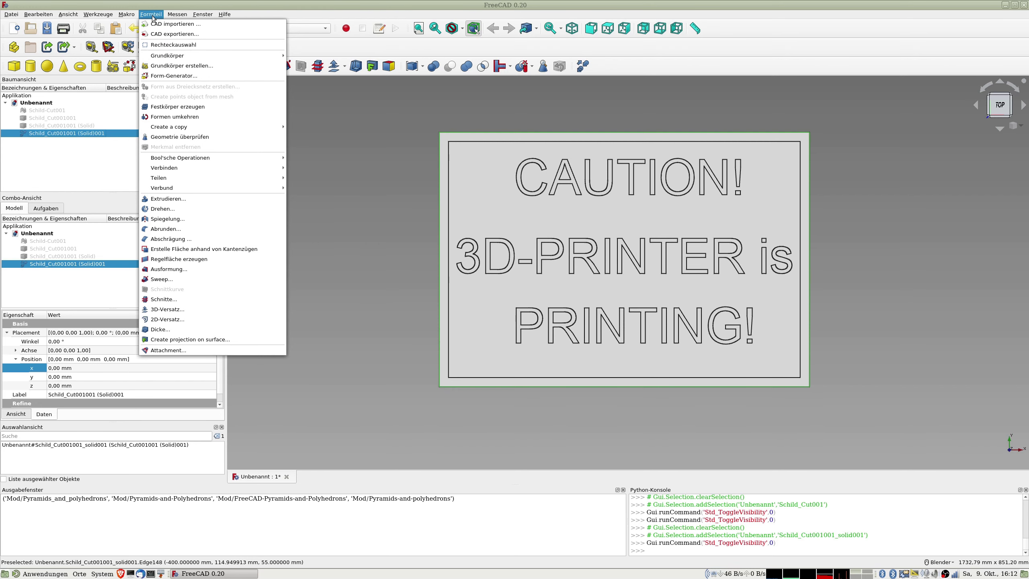
pyautogui.click(167, 66)
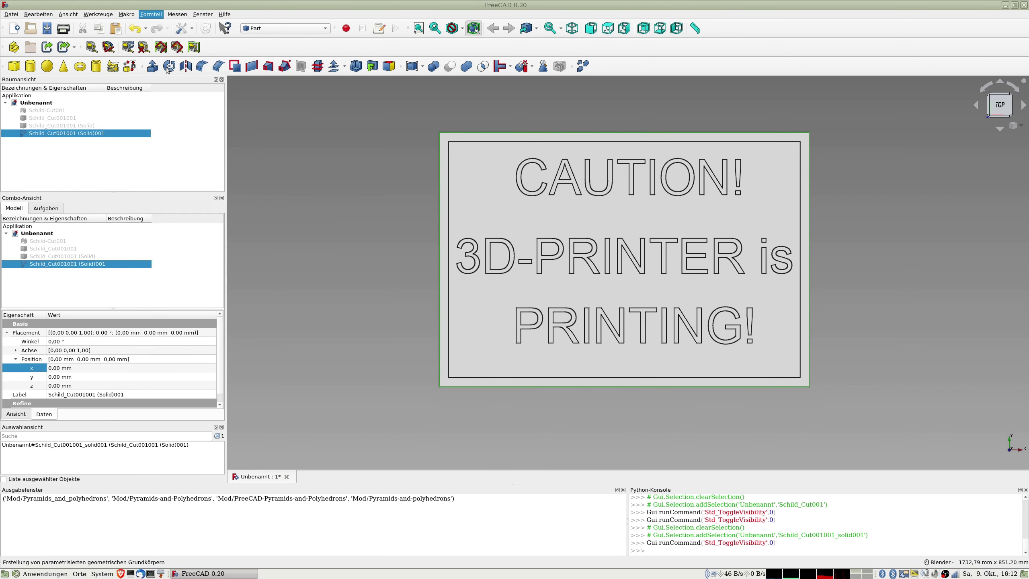
pyautogui.click(46, 259)
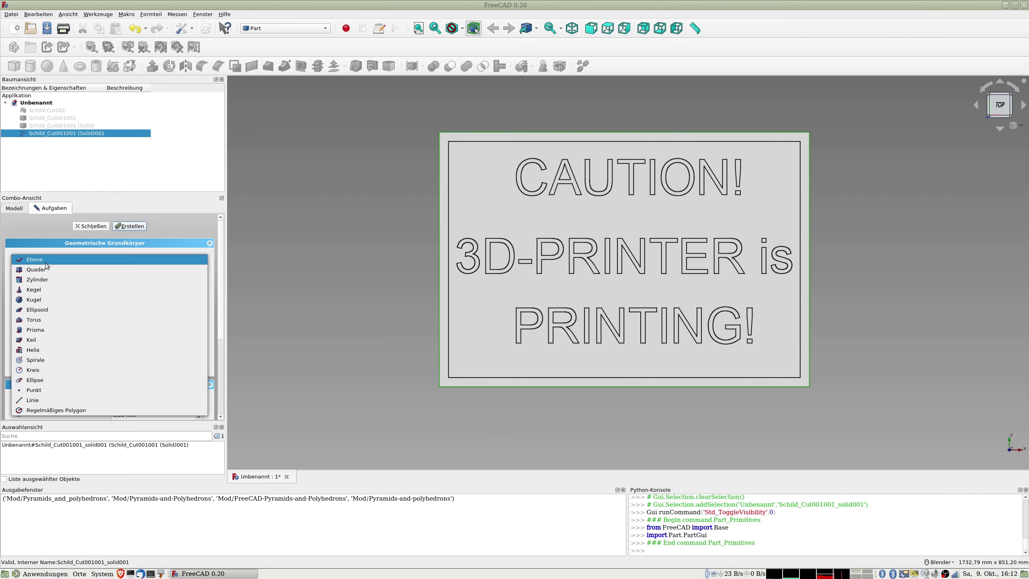
pyautogui.moveTo(153, 285); pyautogui.dragTo(18, 299)
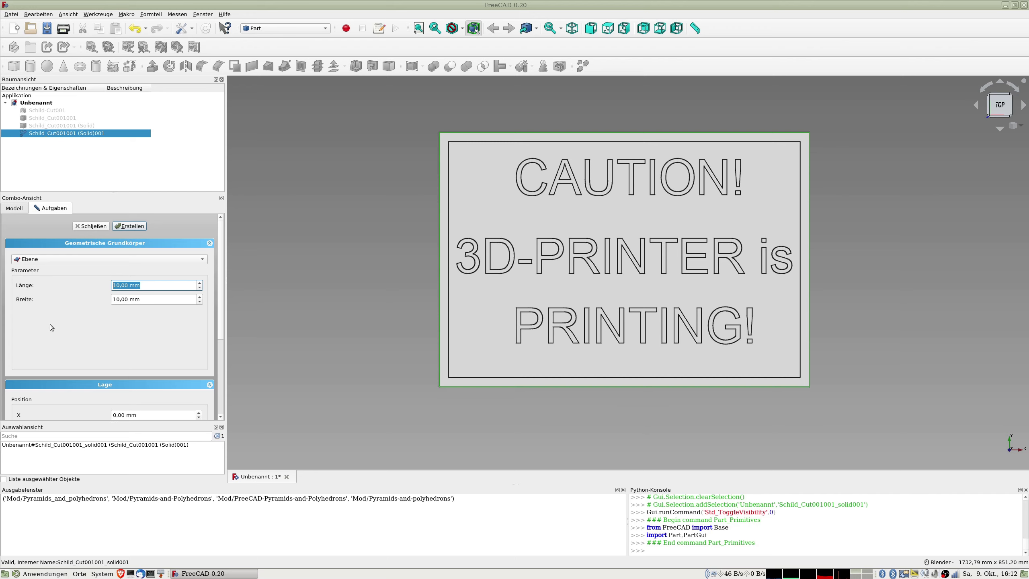
pyautogui.write('1200')
pyautogui.press('Tab')
pyautogui.write('1200')
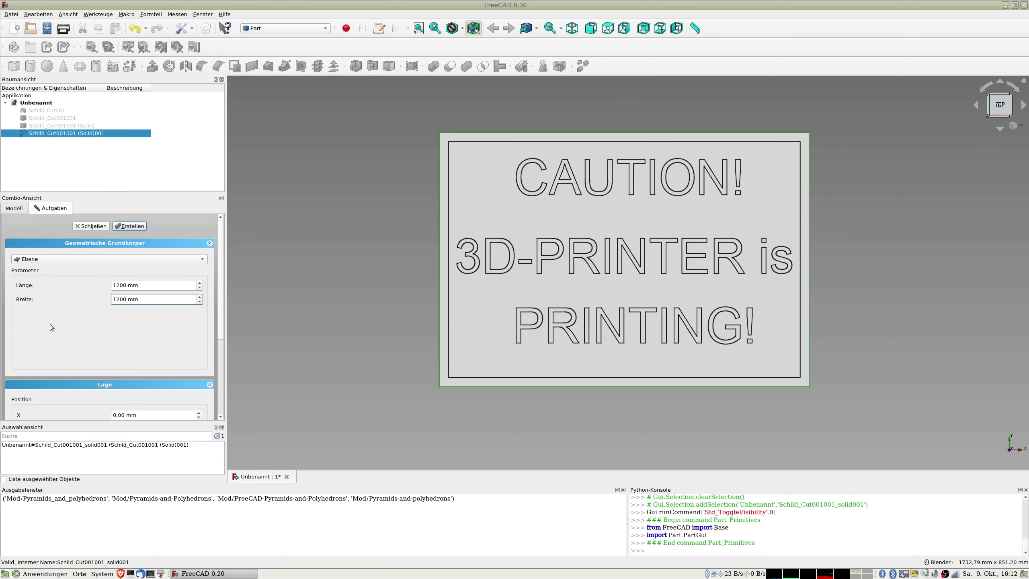
pyautogui.click(132, 229)
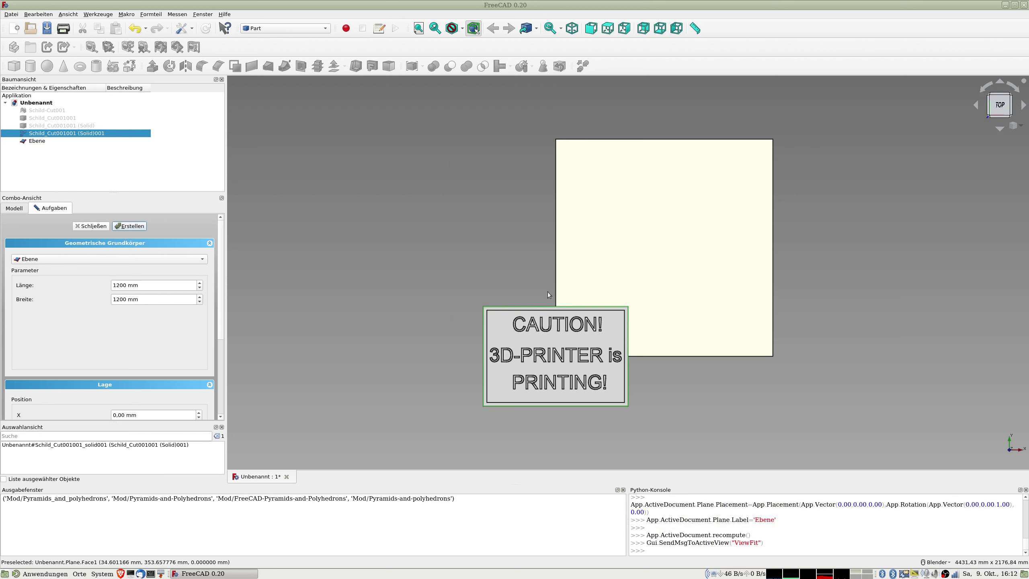
pyautogui.click(93, 226)
# Move Ebene to x -621.50 mm and rotate it 90° to stand upright.
pyautogui.click(39, 272)
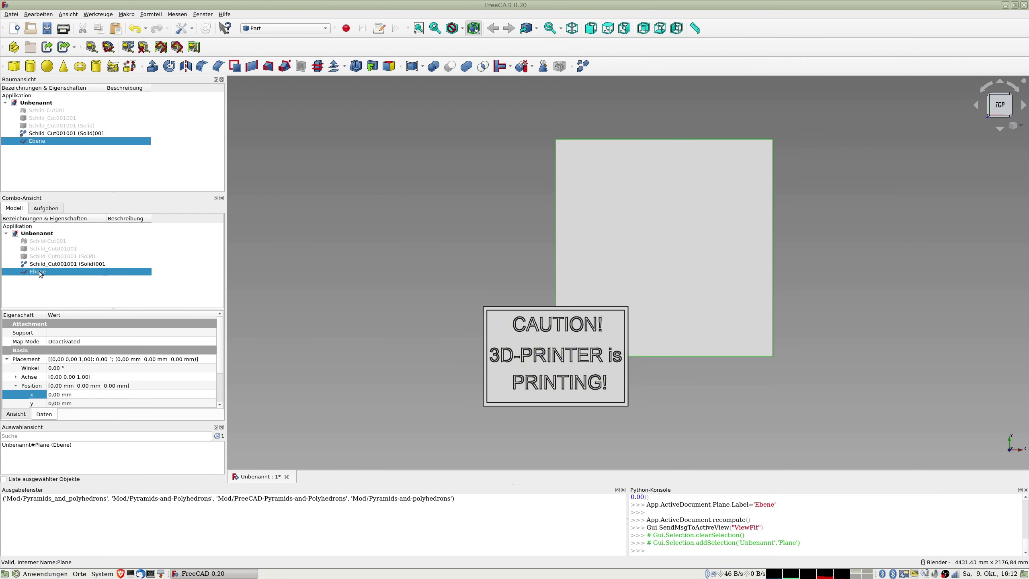
pyautogui.rightClick(67, 141)
pyautogui.click(117, 159)
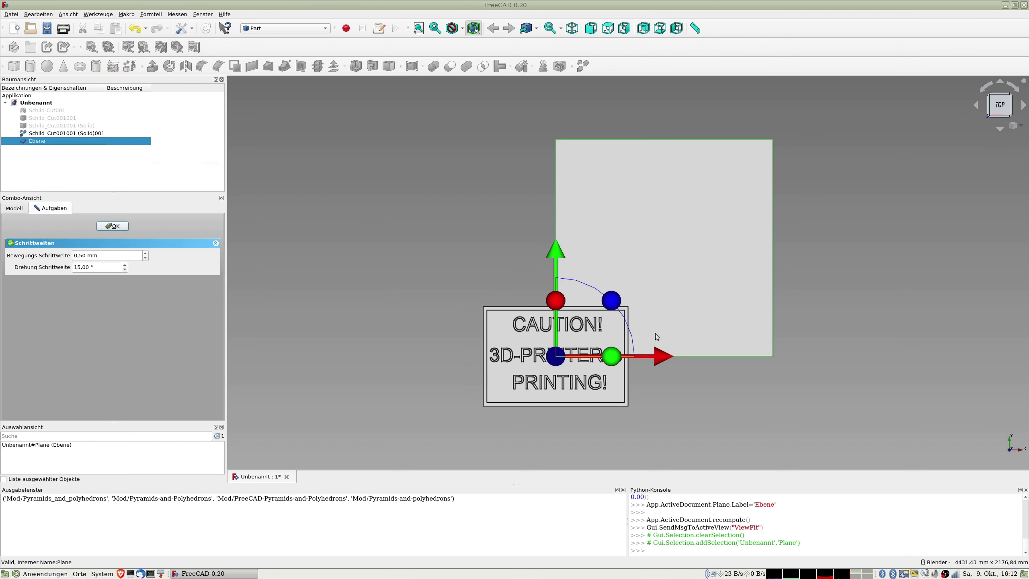
pyautogui.moveTo(665, 357)
pyautogui.mouseDown()
pyautogui.moveTo(544, 358)
pyautogui.moveTo(553, 358)
pyautogui.mouseUp()
pyautogui.moveTo(498, 365); pyautogui.dragTo(458, 310, button='middle')
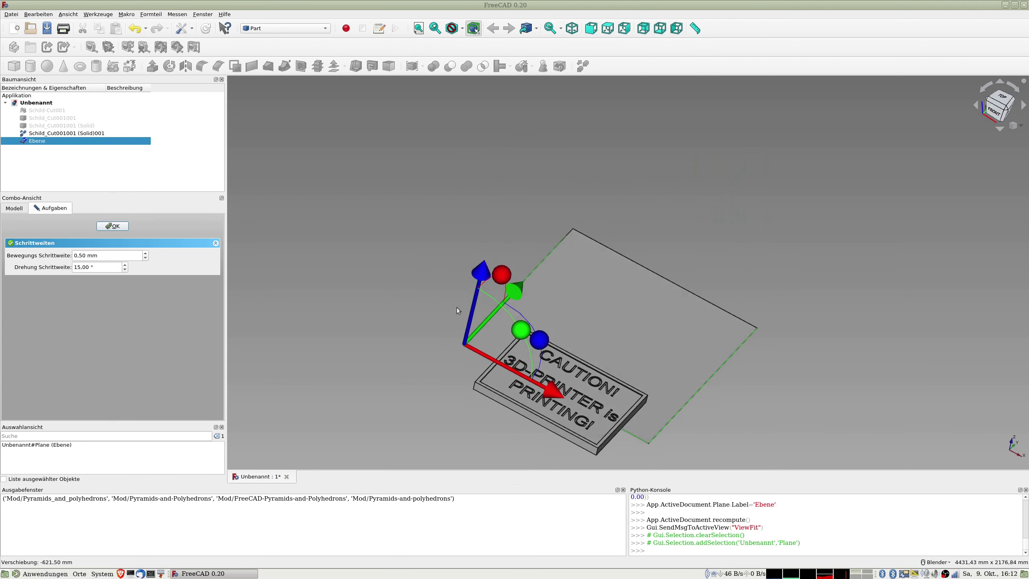
pyautogui.moveTo(503, 283); pyautogui.dragTo(444, 311)
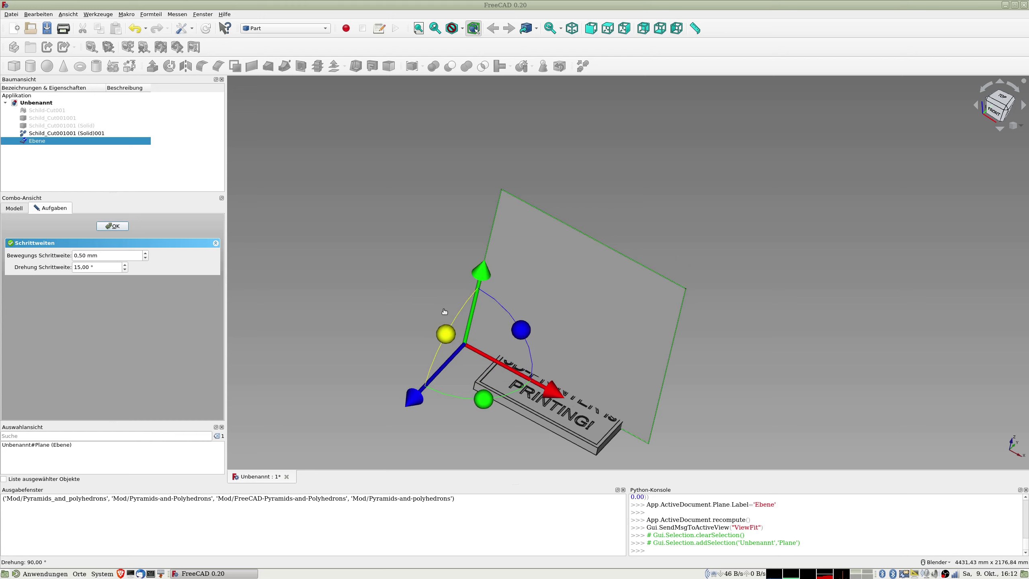
# Lower Ebene by 254 mm to z -254 mm and confirm the transform in top view.
pyautogui.moveTo(445, 311)
pyautogui.mouseDown(button='middle')
pyautogui.moveTo(427, 251)
pyautogui.moveTo(519, 319)
pyautogui.mouseUp(button='middle')
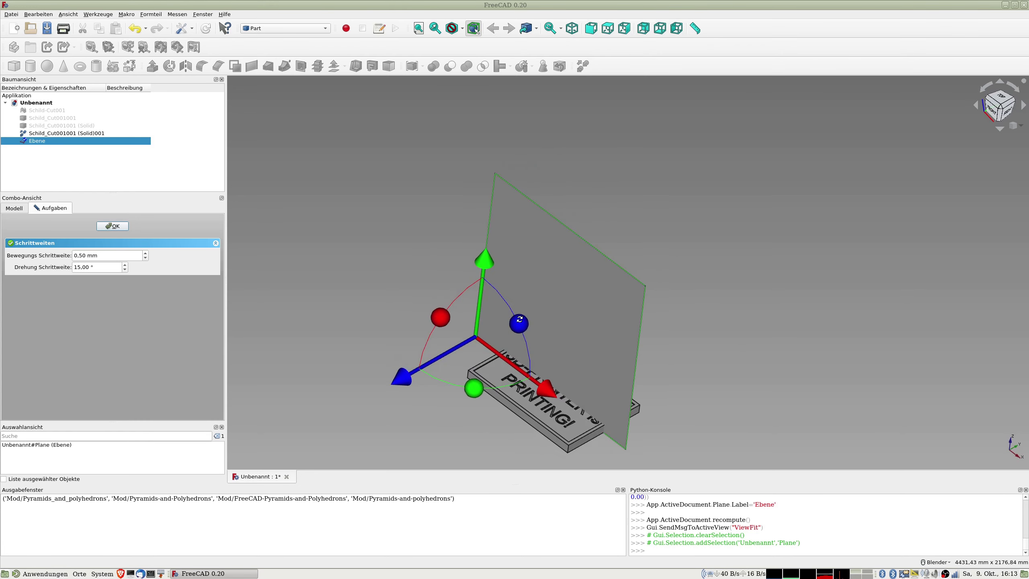
pyautogui.moveTo(494, 259); pyautogui.dragTo(481, 297)
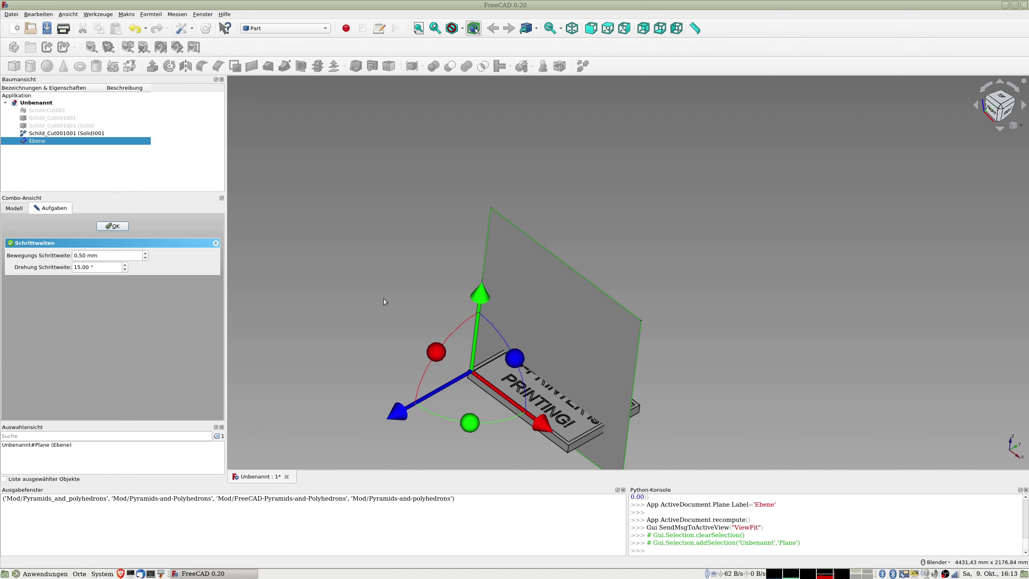
pyautogui.press('2')
pyautogui.scroll(-2, 484, 349)
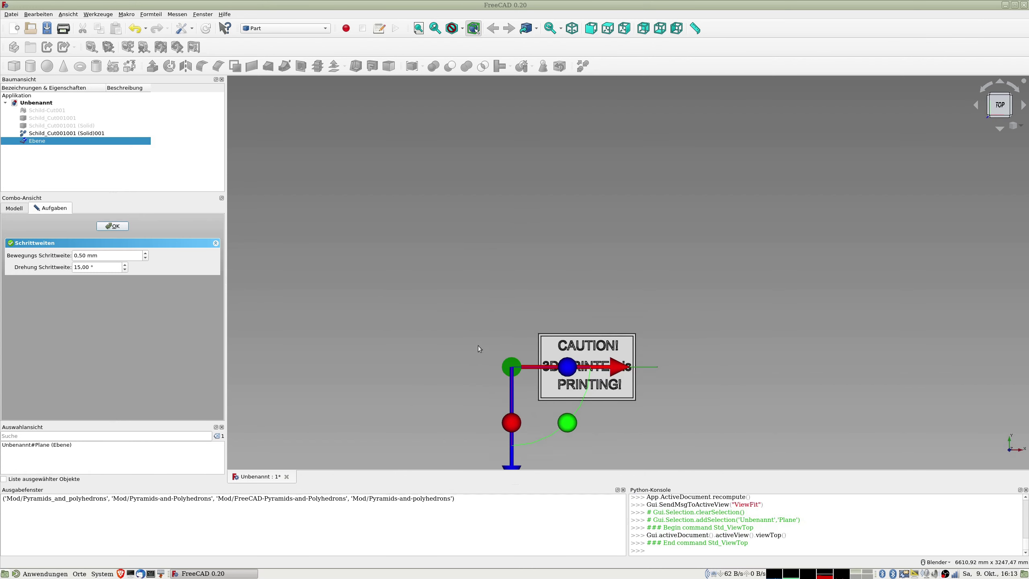
pyautogui.keyDown('shift'); pyautogui.moveTo(432, 318); pyautogui.dragTo(354, 230, button='middle'); pyautogui.keyUp('shift')
pyautogui.click(127, 227)
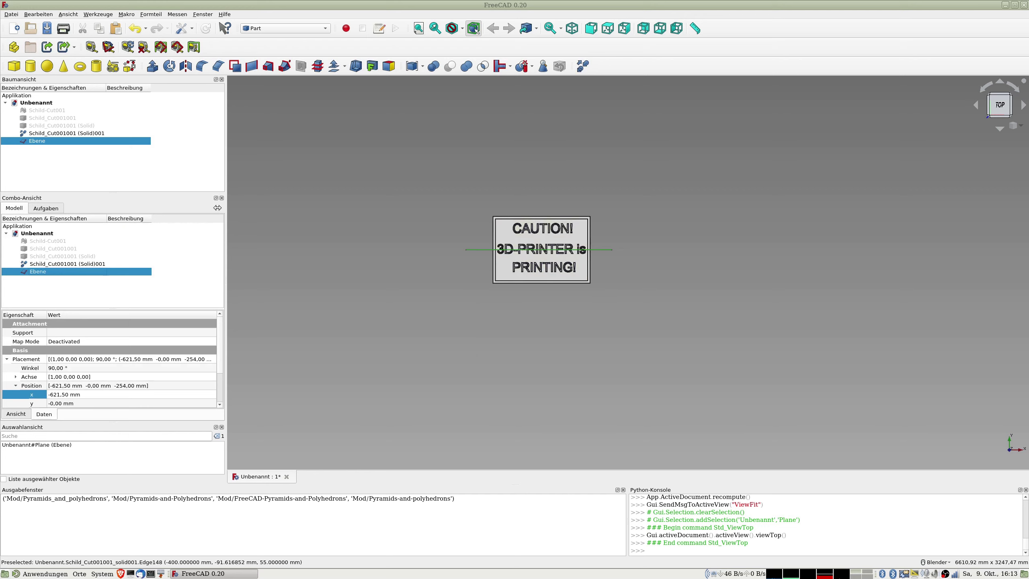
# Duplicate Ebene as Ebene001 and rotate it 90° crosswise to the first plane.
pyautogui.hotkey('ctrl', 'c')
pyautogui.hotkey('ctrl', 'v')
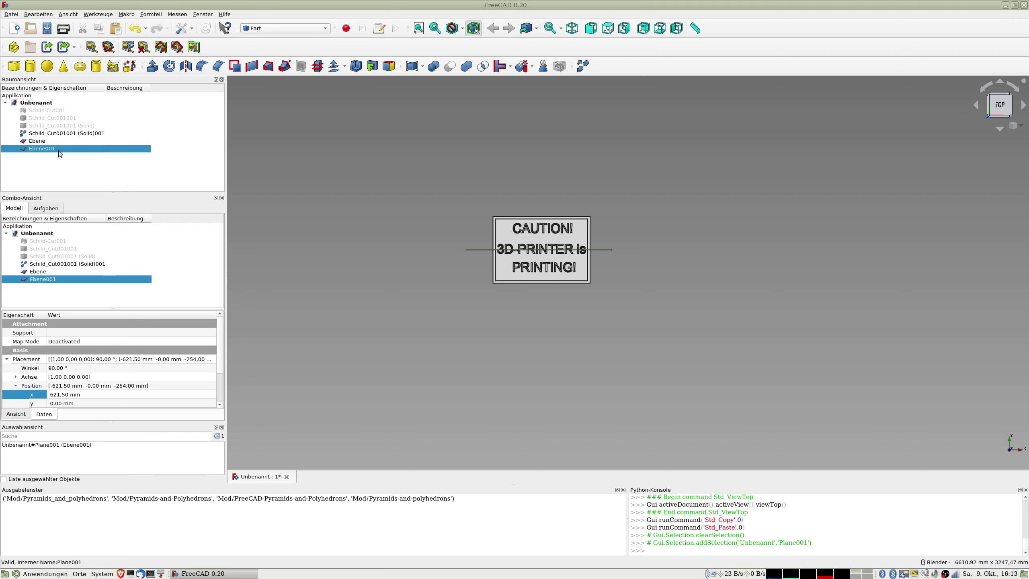
pyautogui.rightClick(58, 149)
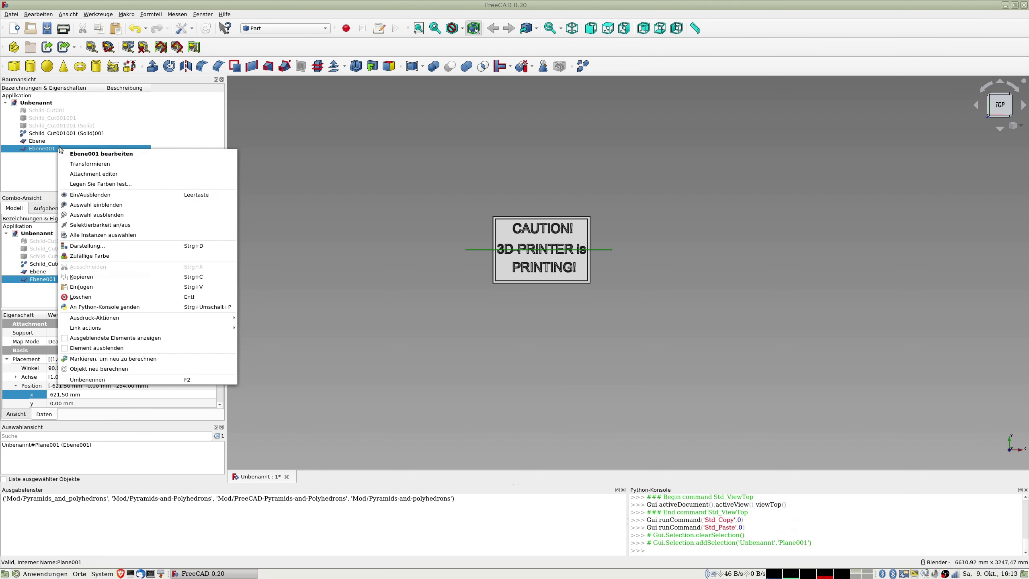
pyautogui.click(96, 153)
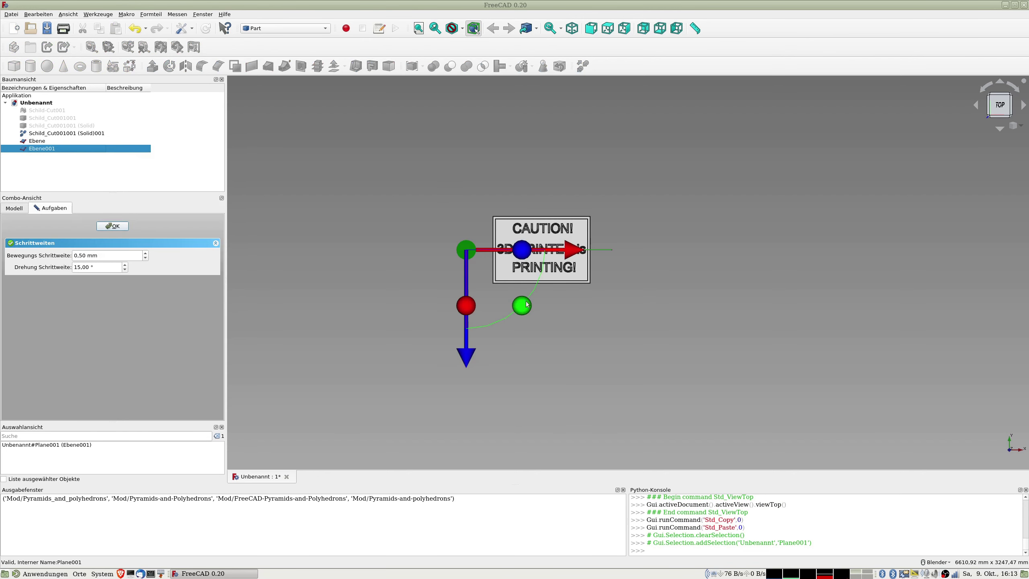
pyautogui.moveTo(527, 304); pyautogui.dragTo(355, 358)
pyautogui.click(117, 226)
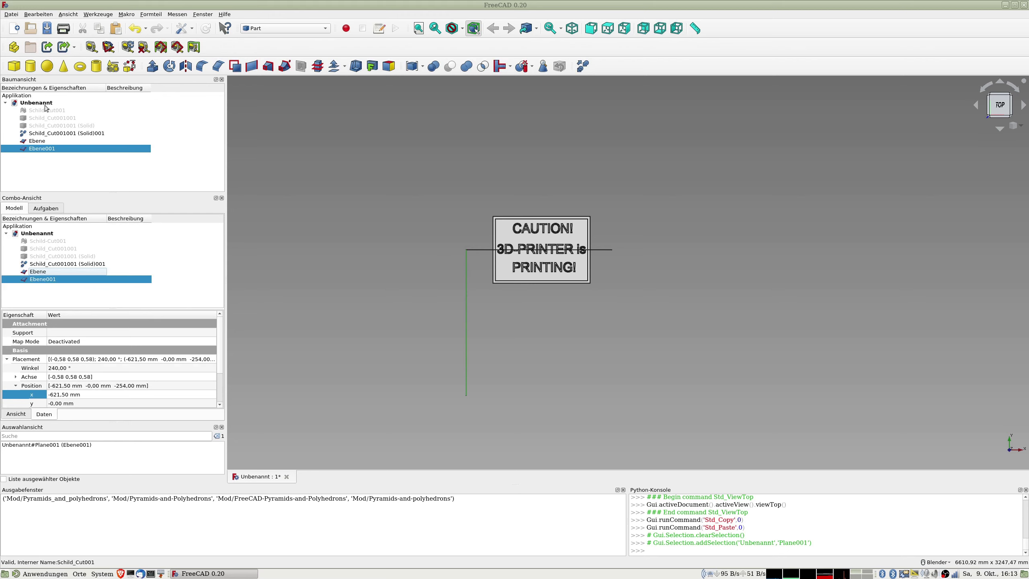
# Set Ebene001's Placement x position to 0 mm.
pyautogui.click(37, 142)
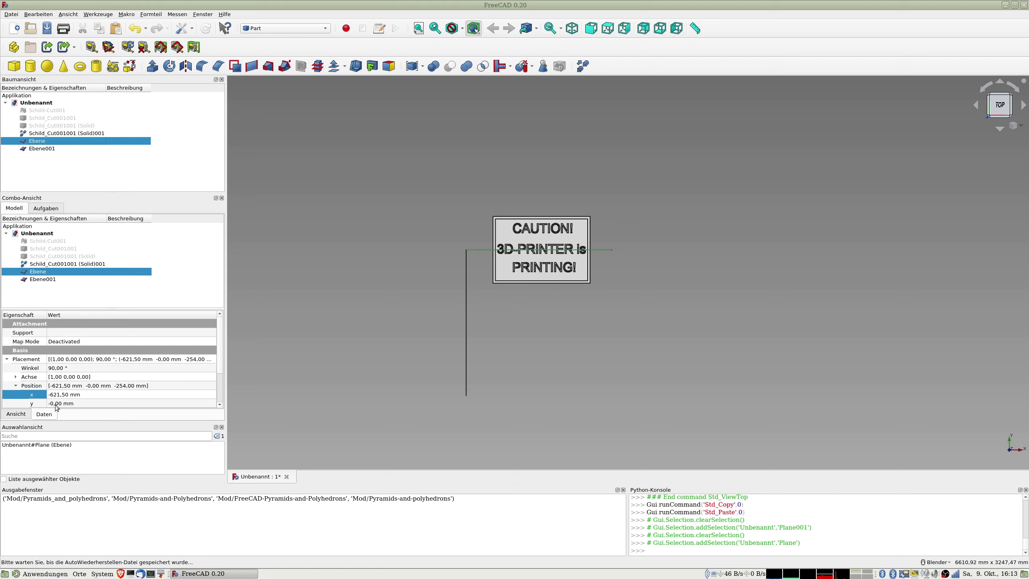
pyautogui.click(47, 280)
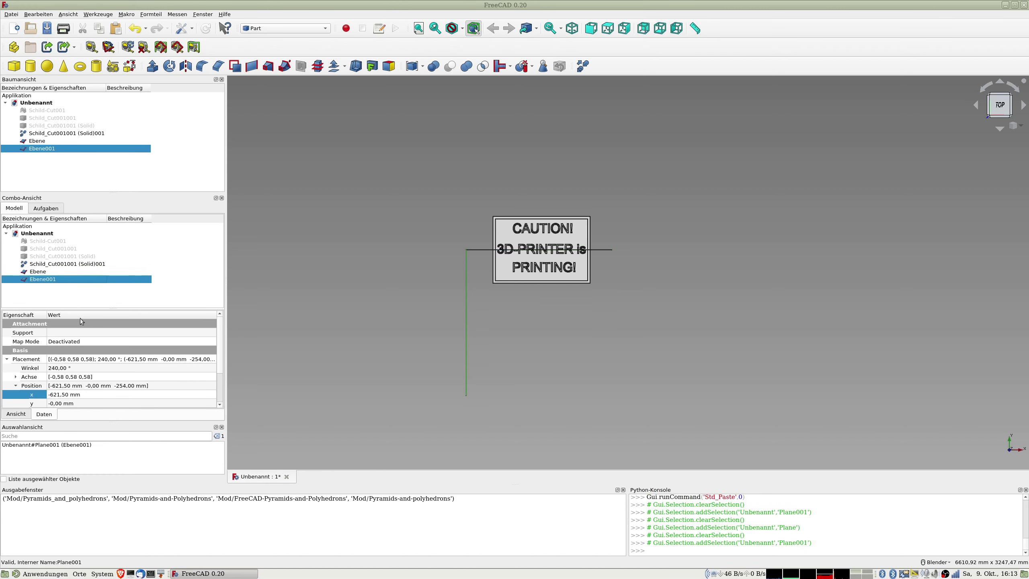
pyautogui.click(61, 397)
pyautogui.write('0')
pyautogui.press('Return')
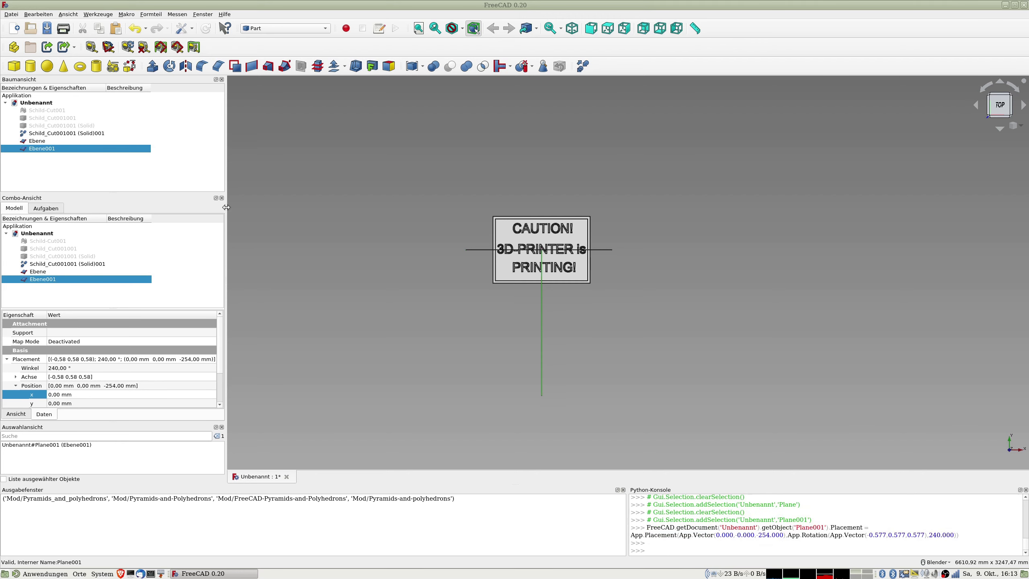
# Shift Ebene001 404 mm along y to position 0, 404, -254 mm.
pyautogui.rightClick(85, 149)
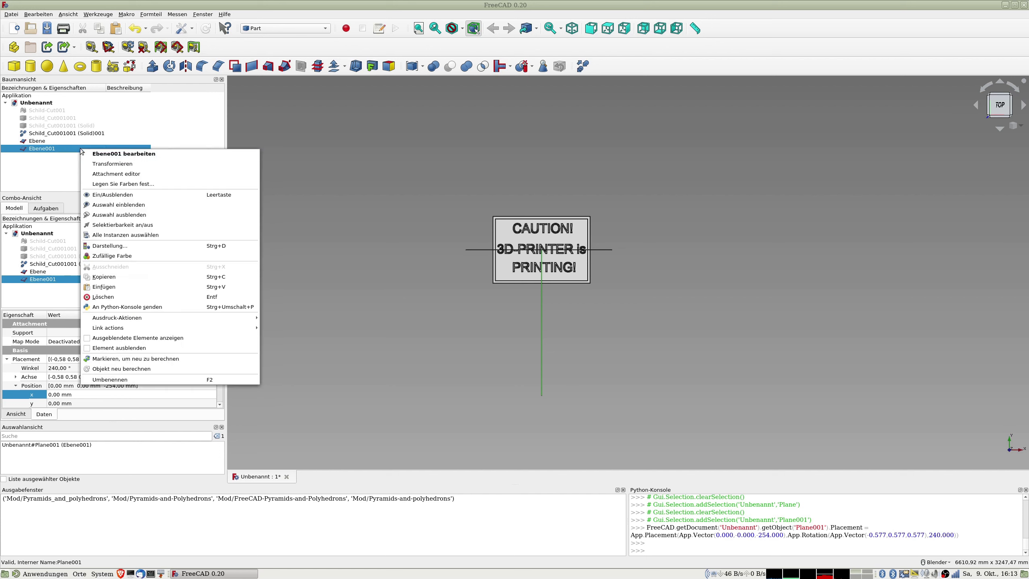
pyautogui.click(121, 163)
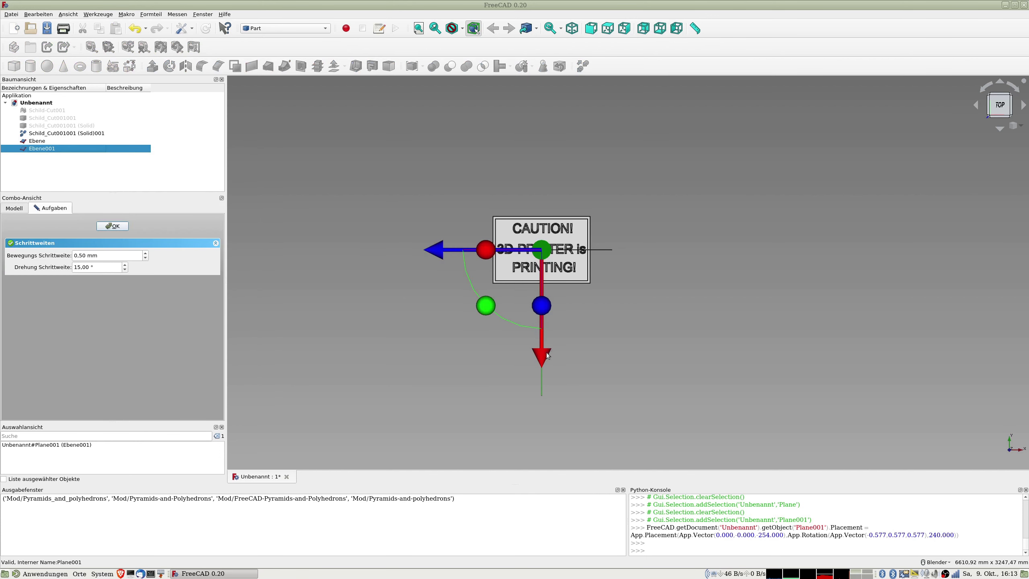
pyautogui.moveTo(546, 355); pyautogui.dragTo(551, 308)
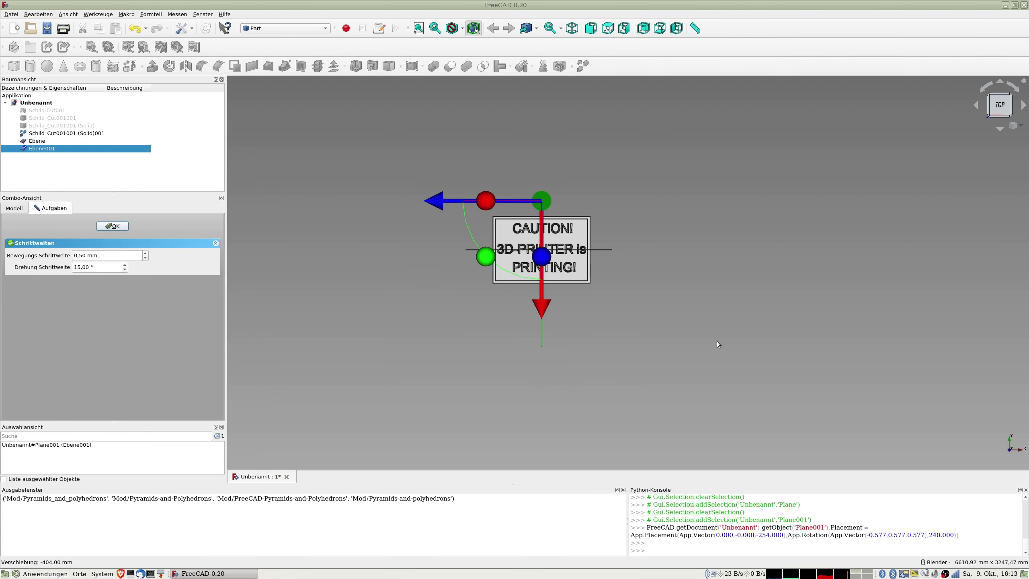
pyautogui.moveTo(719, 345); pyautogui.dragTo(615, 331, button='middle')
pyautogui.press('2')
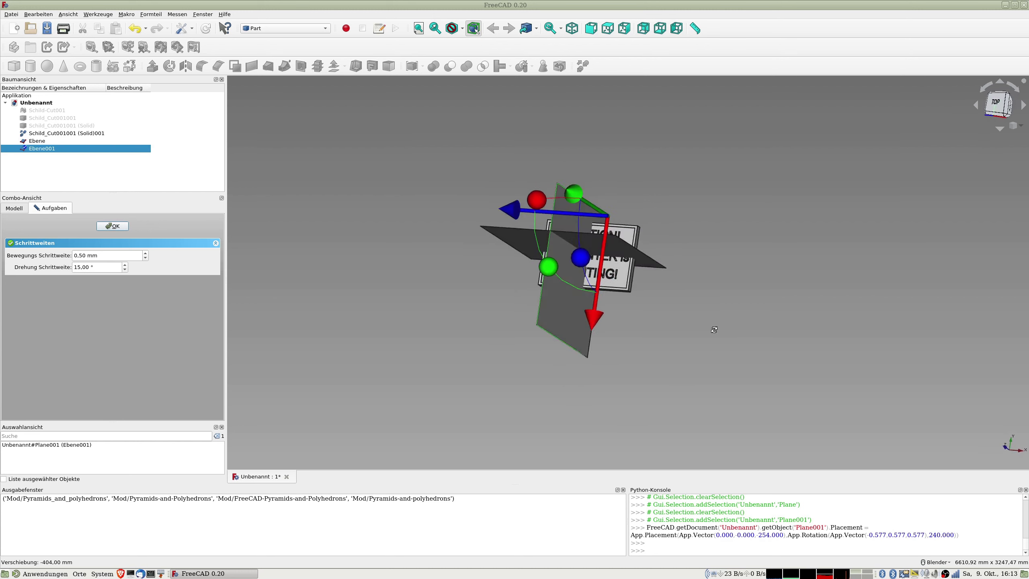
pyautogui.click(120, 229)
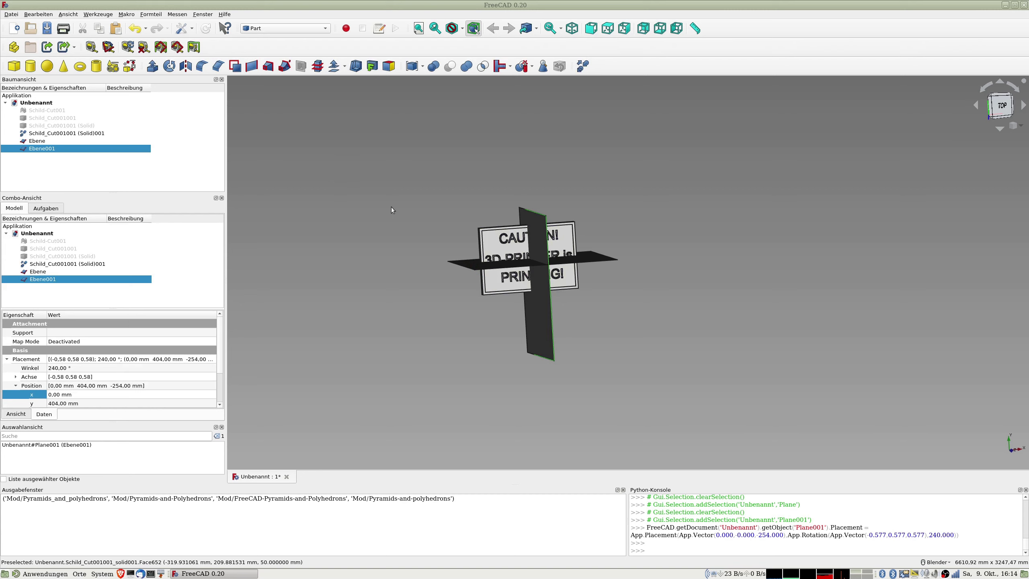
# Copy Ebene and paste it as a third plane, Ebene002.
pyautogui.click(43, 142)
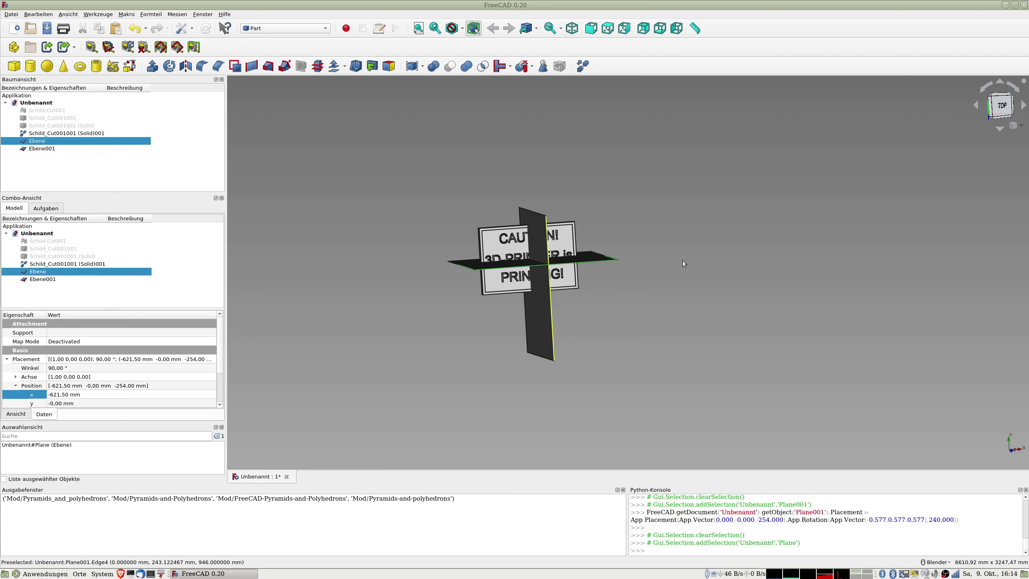
pyautogui.hotkey('ctrl', 'c')
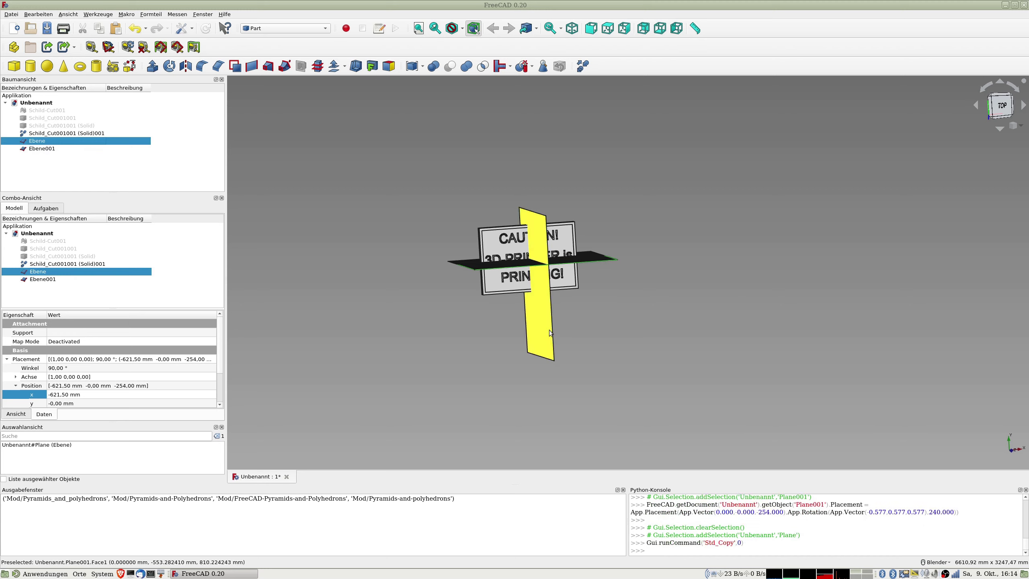
pyautogui.hotkey('ctrl', 'v')
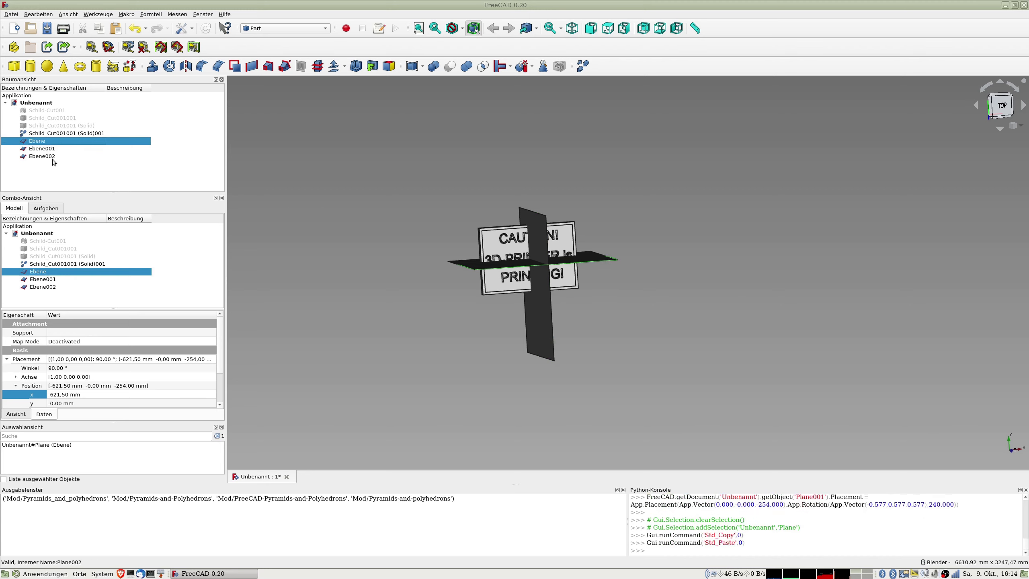
pyautogui.click(52, 158)
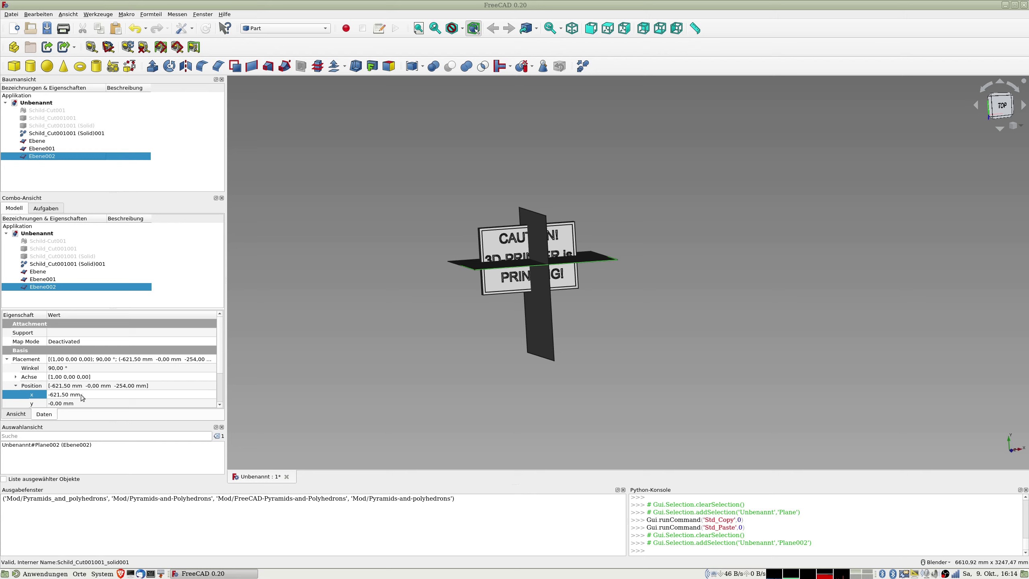
# Set Ebene002's y position to 100 mm and paste another plane copy, Ebene003.
pyautogui.scroll(-1, 217, 359)
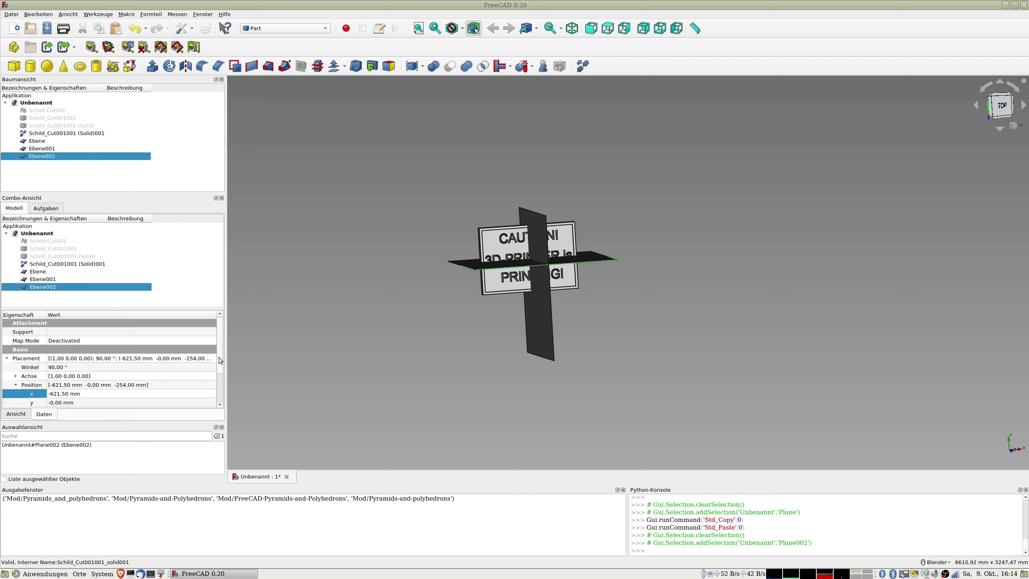
pyautogui.click(67, 372)
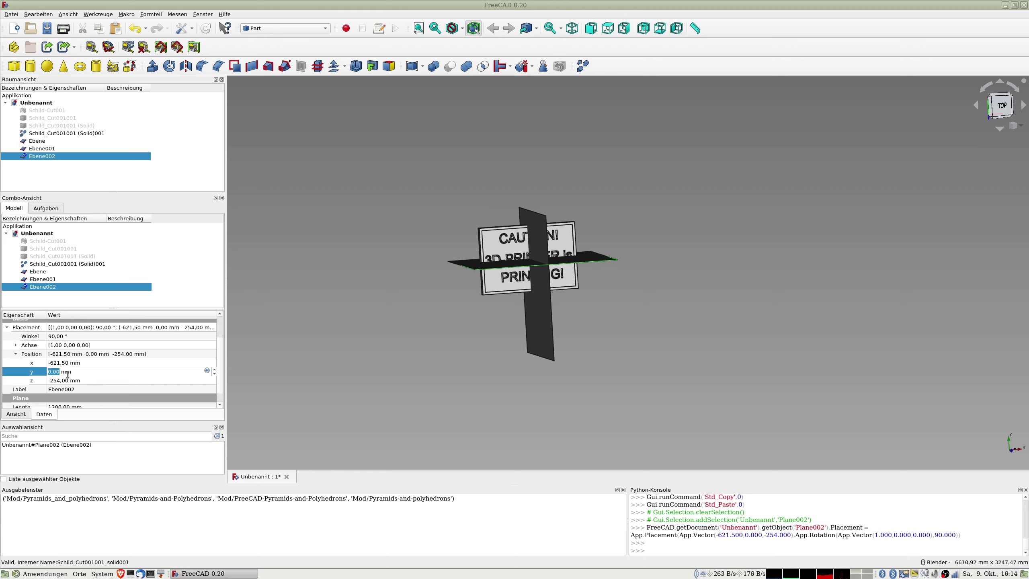
pyautogui.write('100')
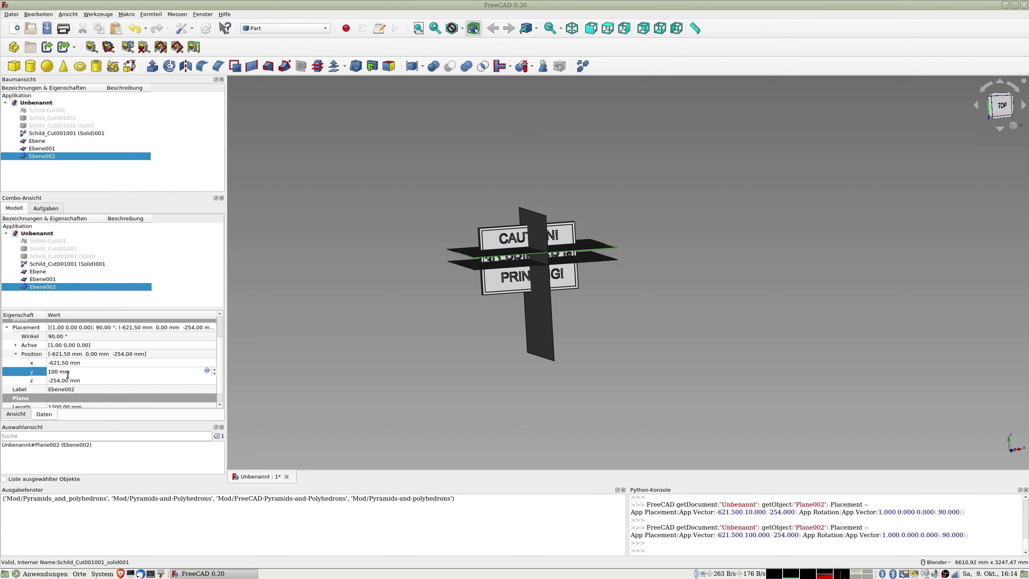
pyautogui.press('Return')
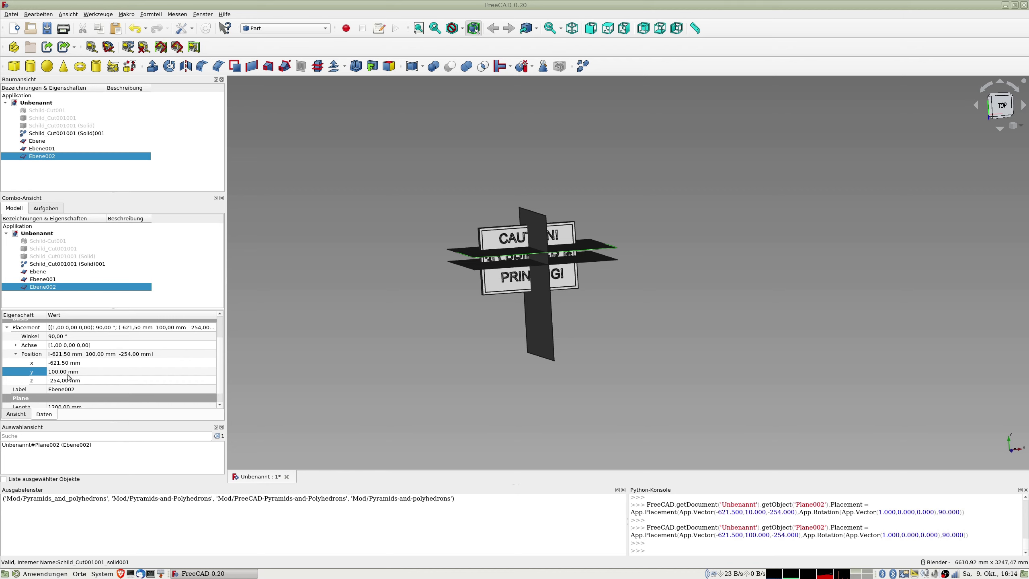
pyautogui.hotkey('ctrl', 'v')
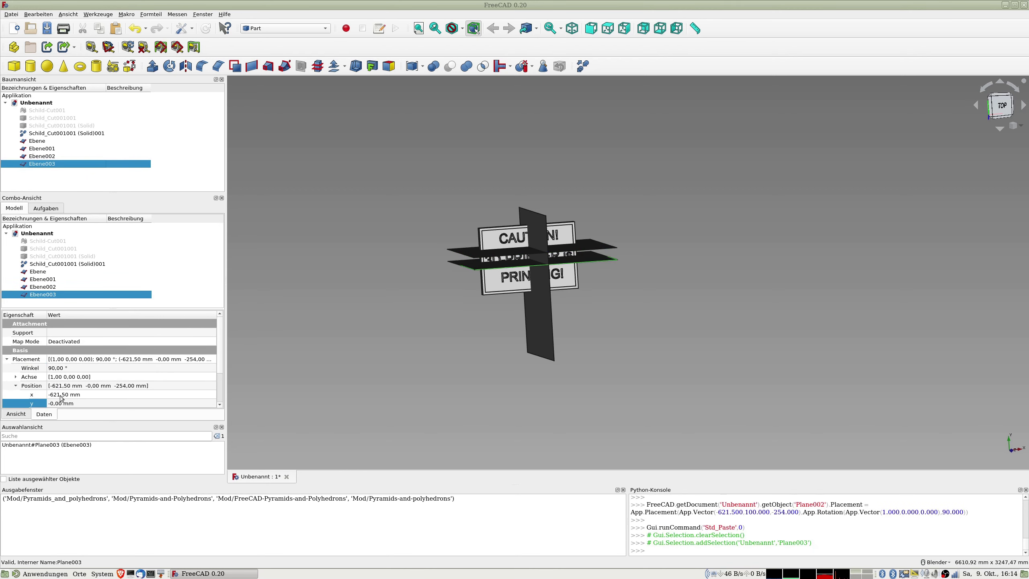
# Set Ebene003's y position to 200 mm and switch to the top view.
pyautogui.click(61, 394)
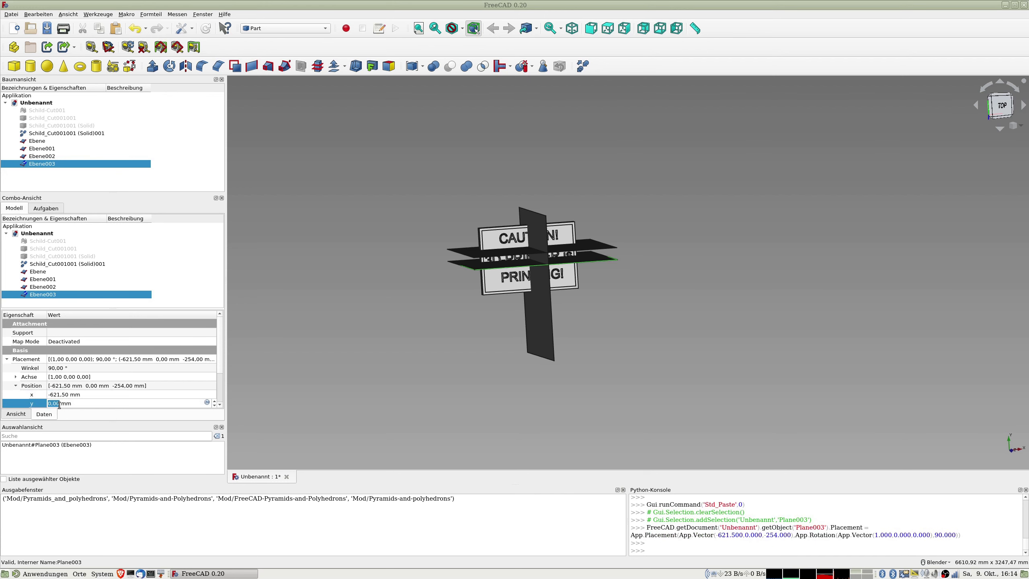
pyautogui.write('200')
pyautogui.press('Return')
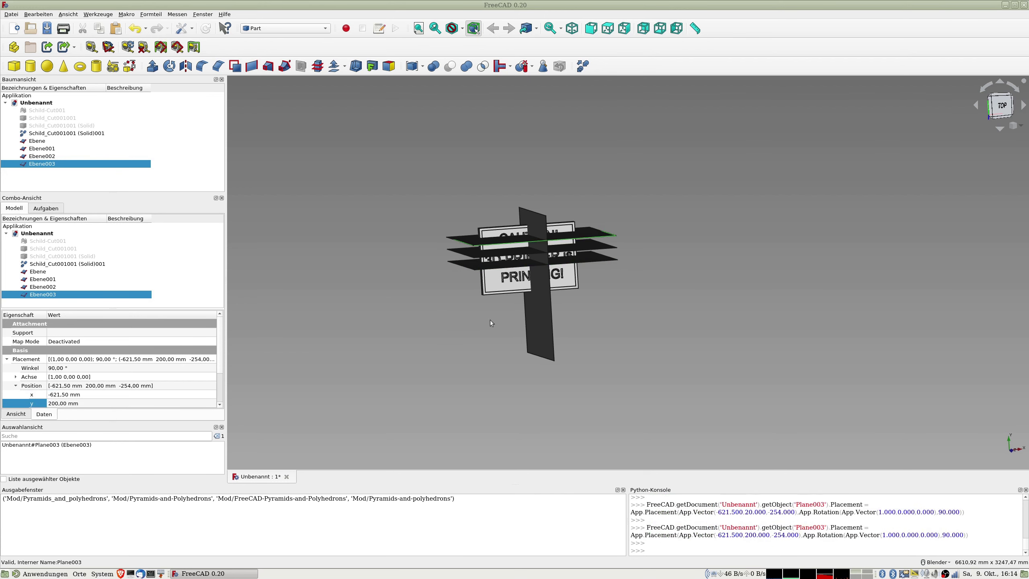
pyautogui.press('2')
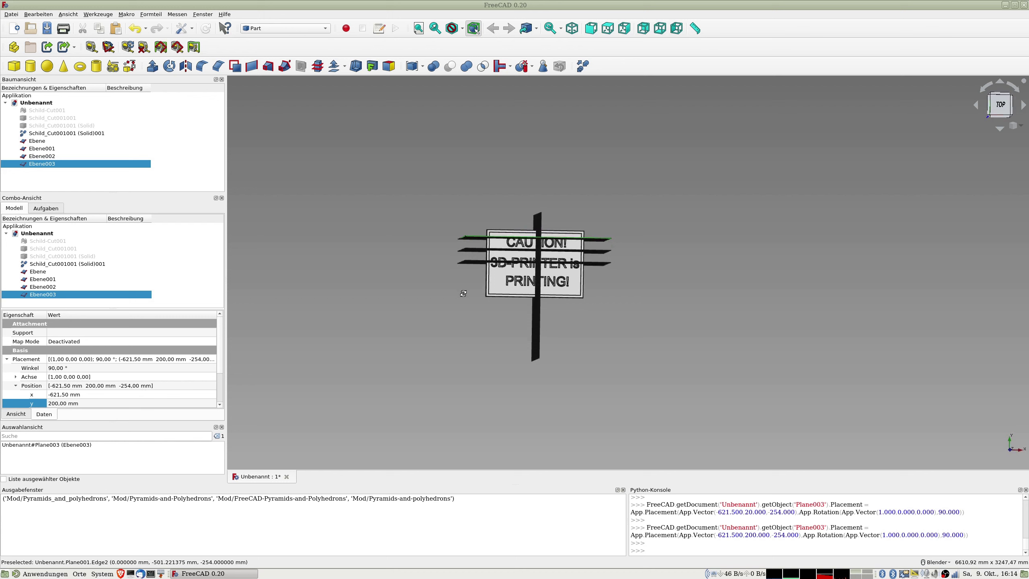
# Paste a plane copy Ebene004 and set its y position to -100 mm.
pyautogui.hotkey('ctrl', 'v')
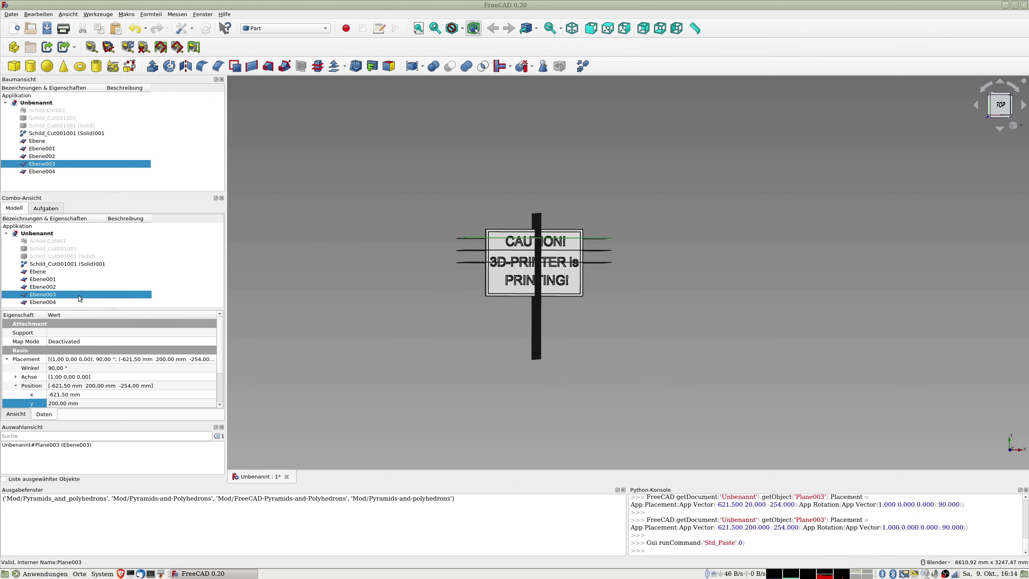
pyautogui.click(56, 303)
pyautogui.doubleClick(61, 403)
pyautogui.write('1')
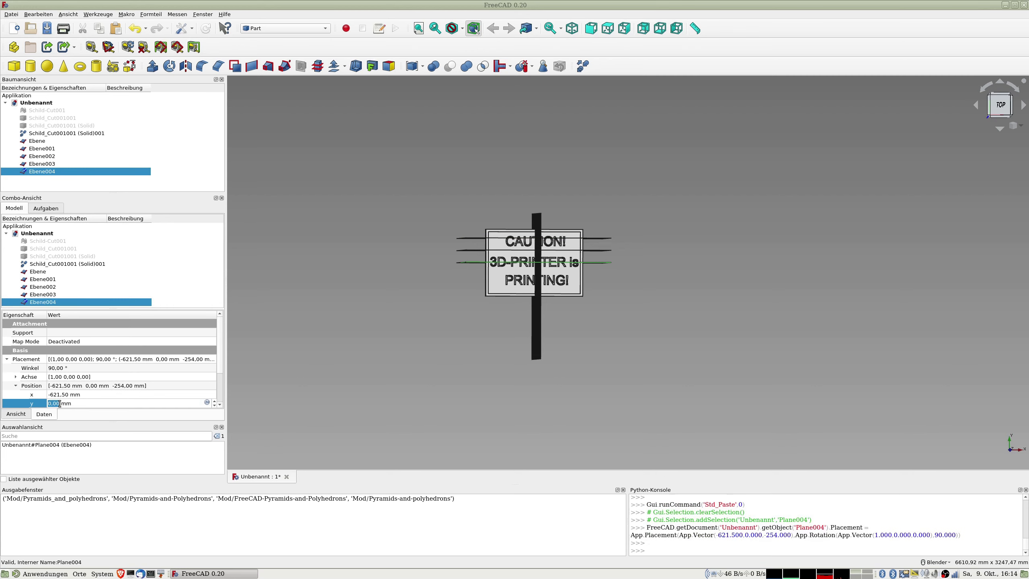
pyautogui.write('00')
pyautogui.press('Return')
# Paste a plane copy Ebene005 and set its y position to -200 mm.
pyautogui.hotkey('ctrl', 'v')
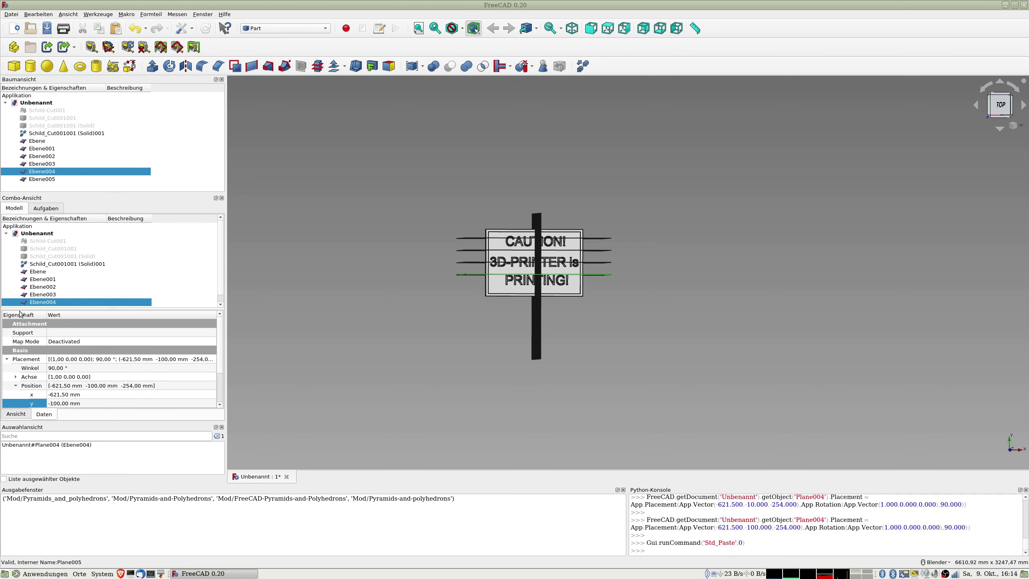
pyautogui.click(48, 304)
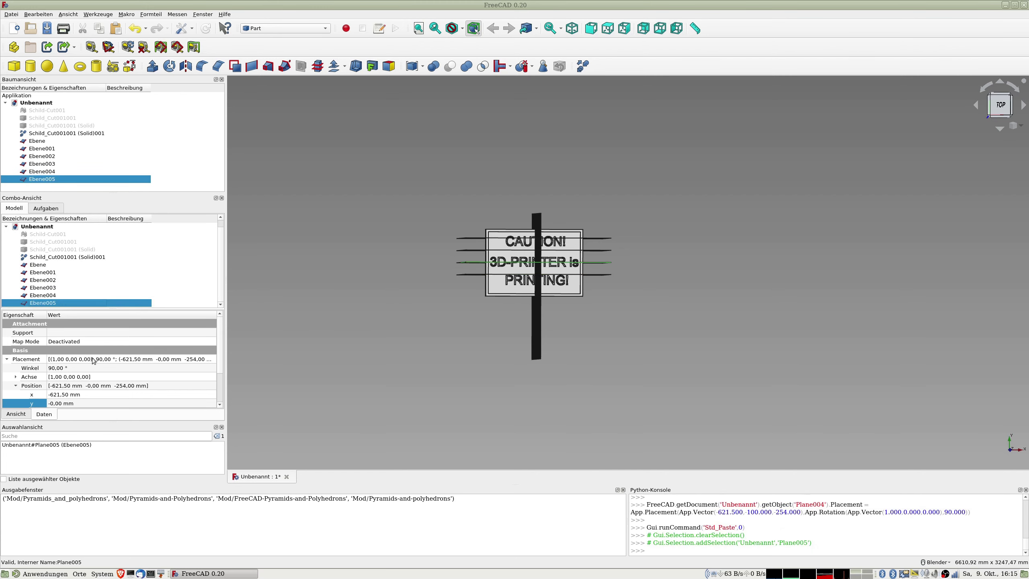
pyautogui.click(60, 403)
pyautogui.write('-300')
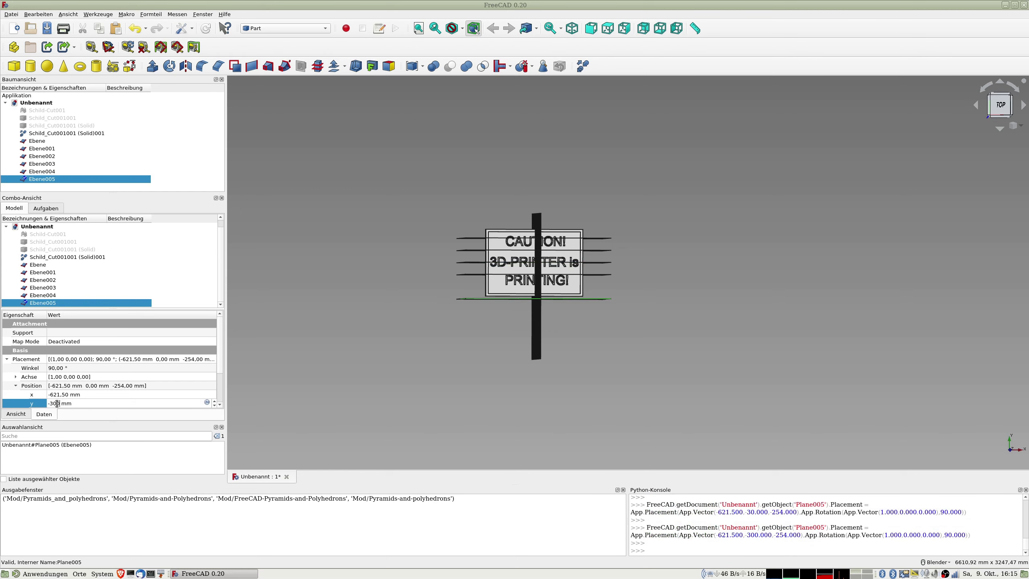
pyautogui.hotkey('ctrl', 'a')
pyautogui.write('-200')
pyautogui.press('Return')
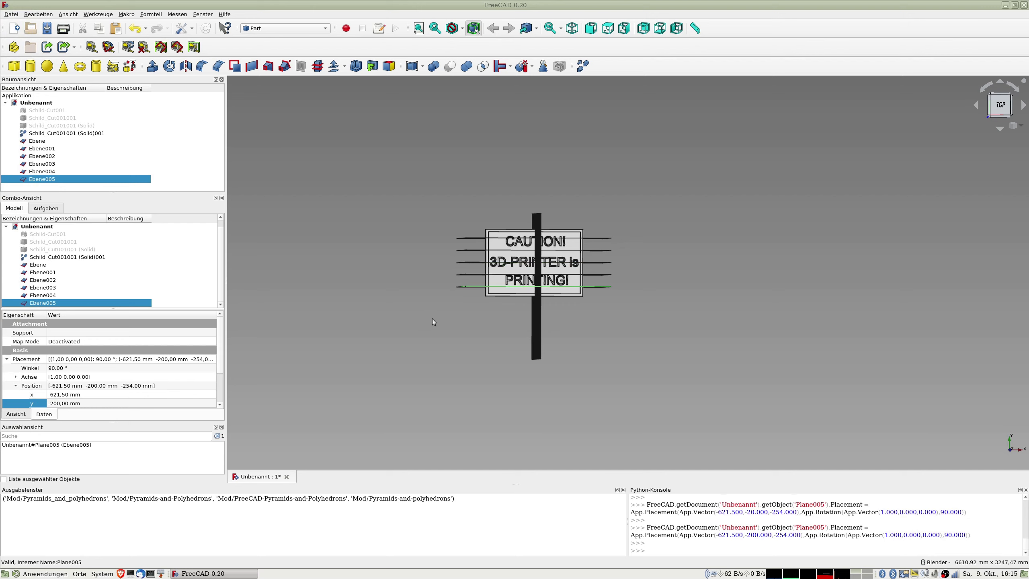
pyautogui.click(53, 272)
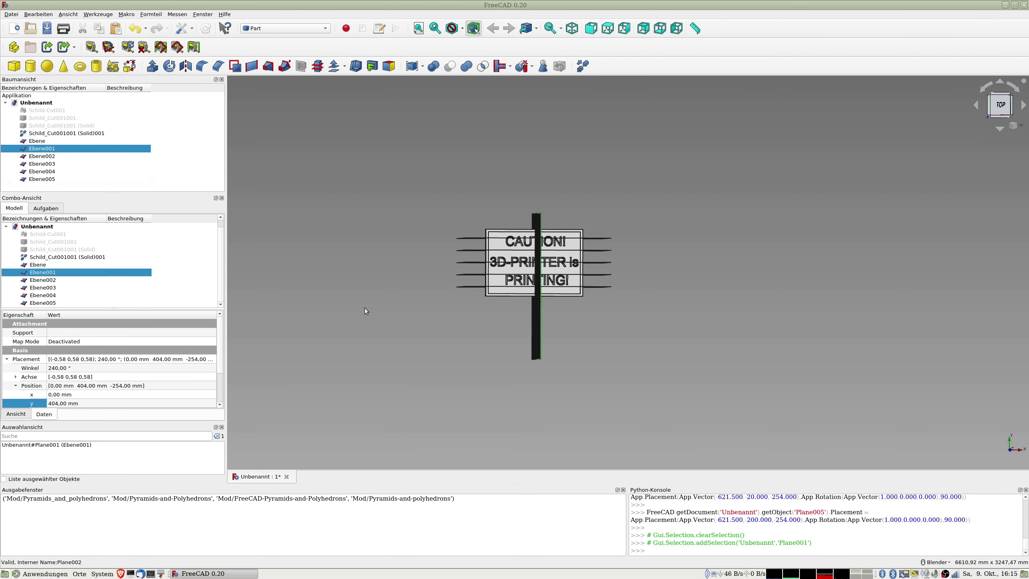
# Copy Ebene001 into Ebene006 and Ebene007 at x -100 and -200 mm.
pyautogui.hotkey('ctrl', 'c')
pyautogui.hotkey('ctrl', 'v')
pyautogui.click(49, 304)
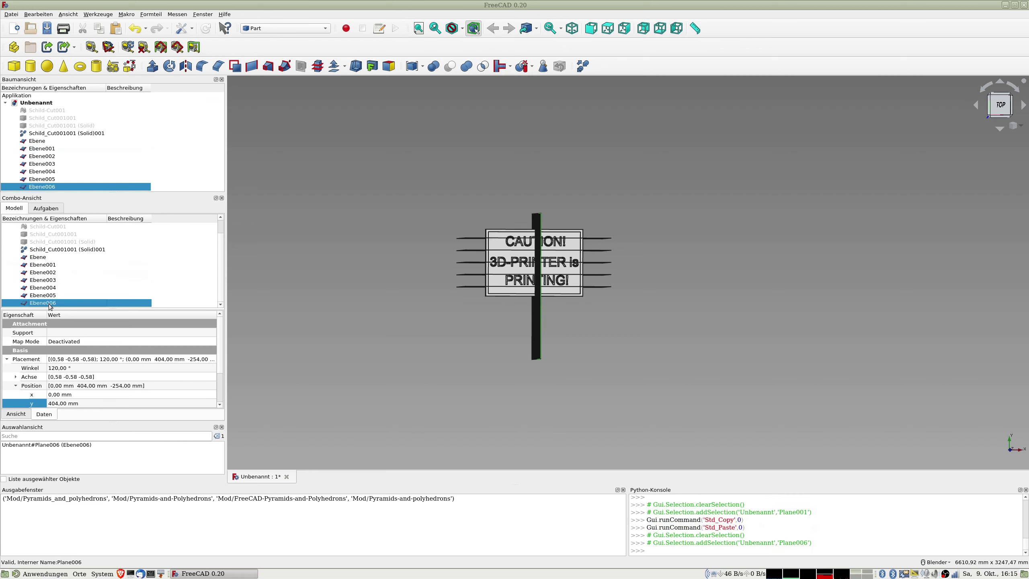
pyautogui.click(54, 394)
pyautogui.write('-100')
pyautogui.press('Return')
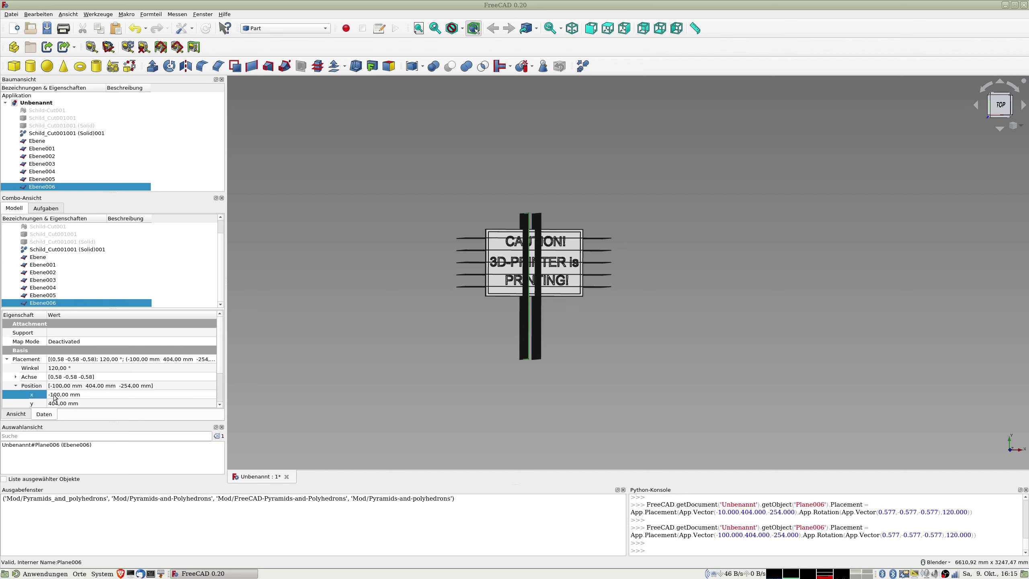
pyautogui.hotkey('ctrl', 'v')
pyautogui.scroll(-2, 55, 398)
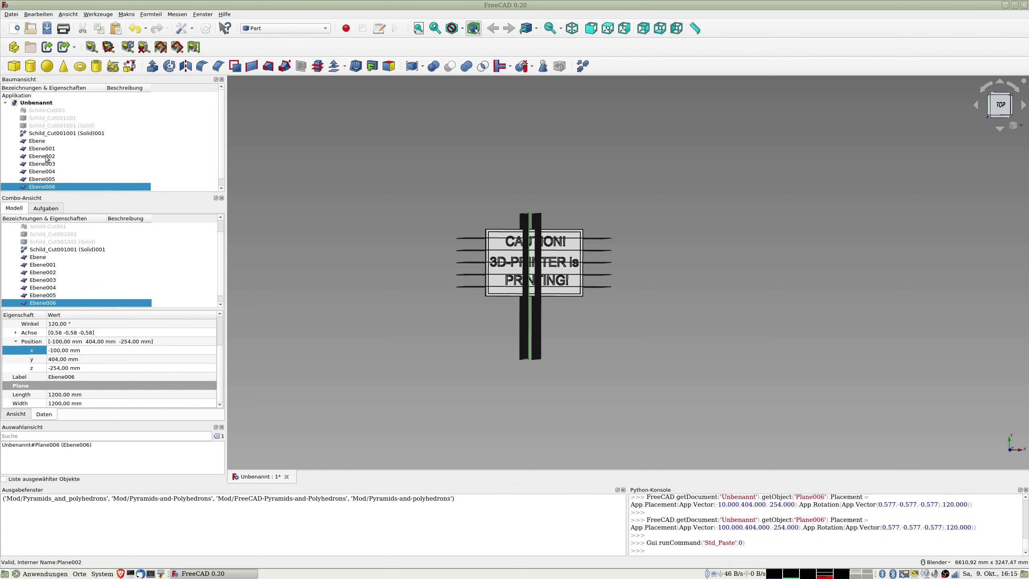
pyautogui.click(42, 189)
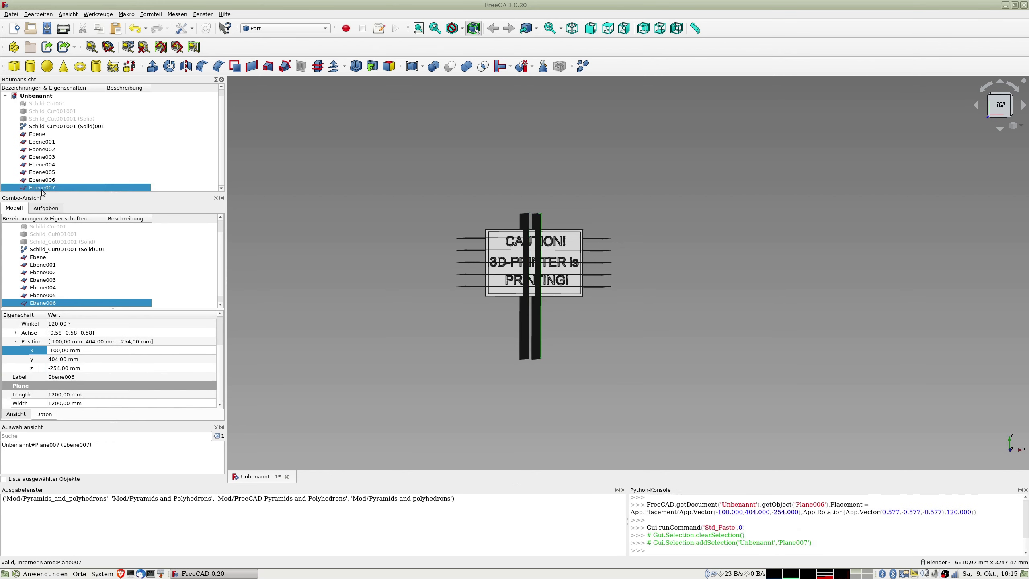
pyautogui.click(57, 395)
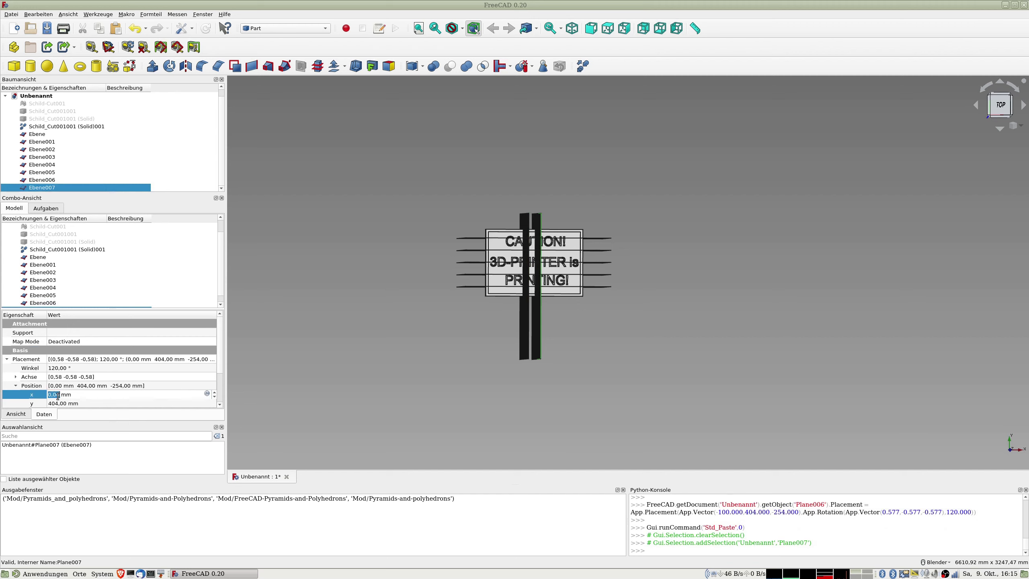
pyautogui.write('-200')
pyautogui.press('Return')
# Paste Ebene008 and Ebene009 at x -300 and 100 mm.
pyautogui.hotkey('ctrl', 'v')
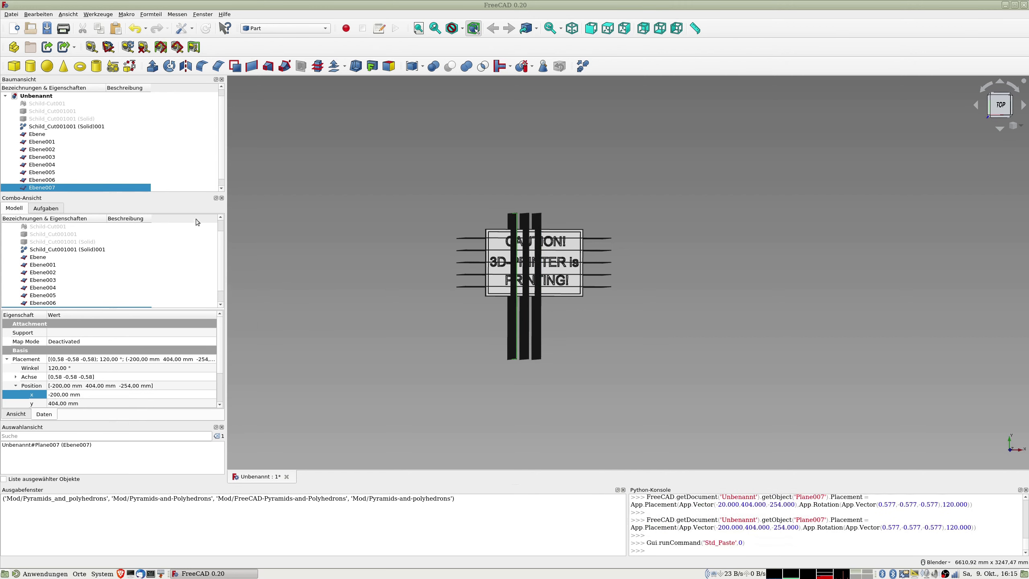
pyautogui.click(51, 187)
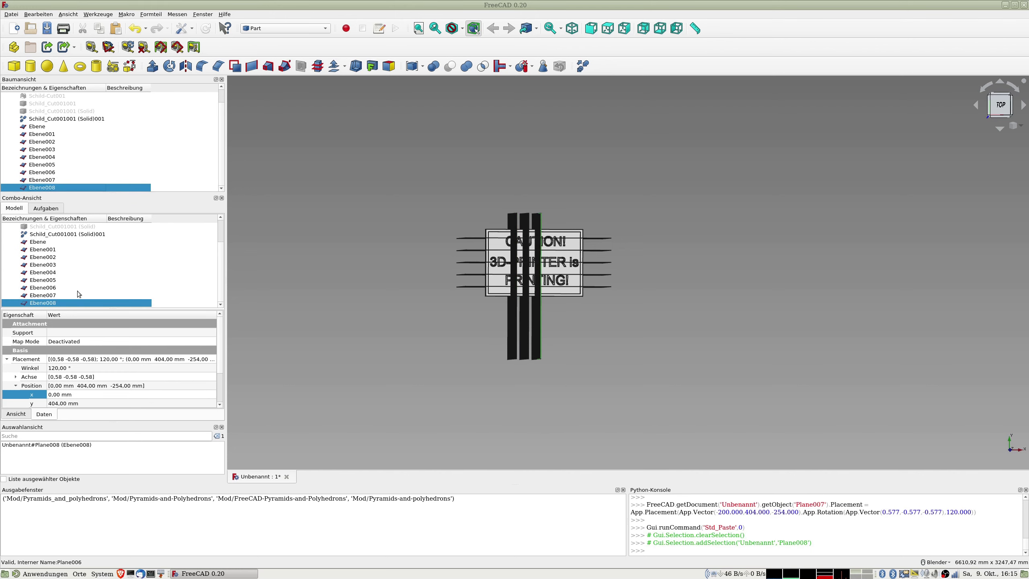
pyautogui.click(55, 395)
pyautogui.write('-300')
pyautogui.press('Return')
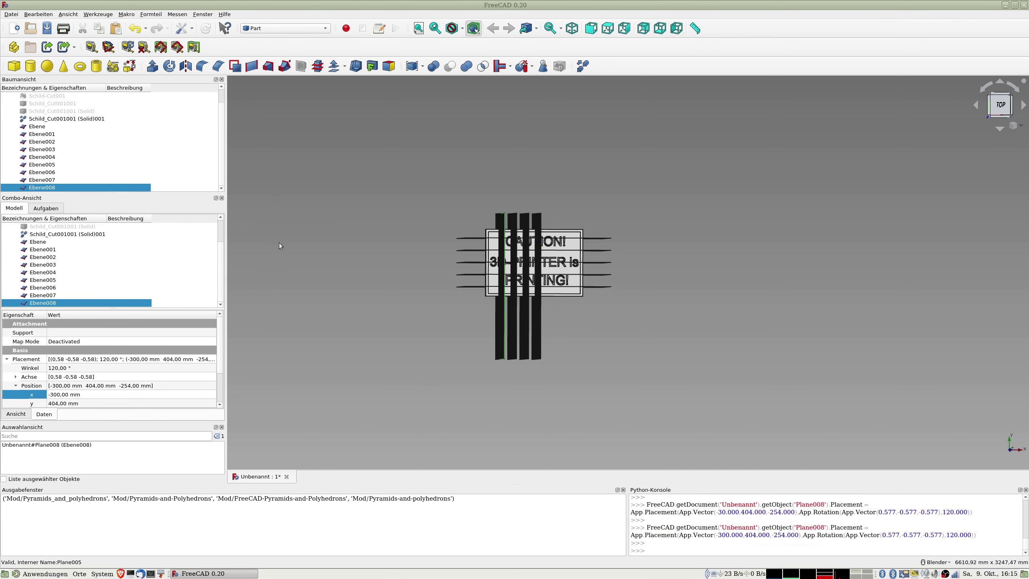
pyautogui.hotkey('ctrl', 'v')
pyautogui.click(48, 303)
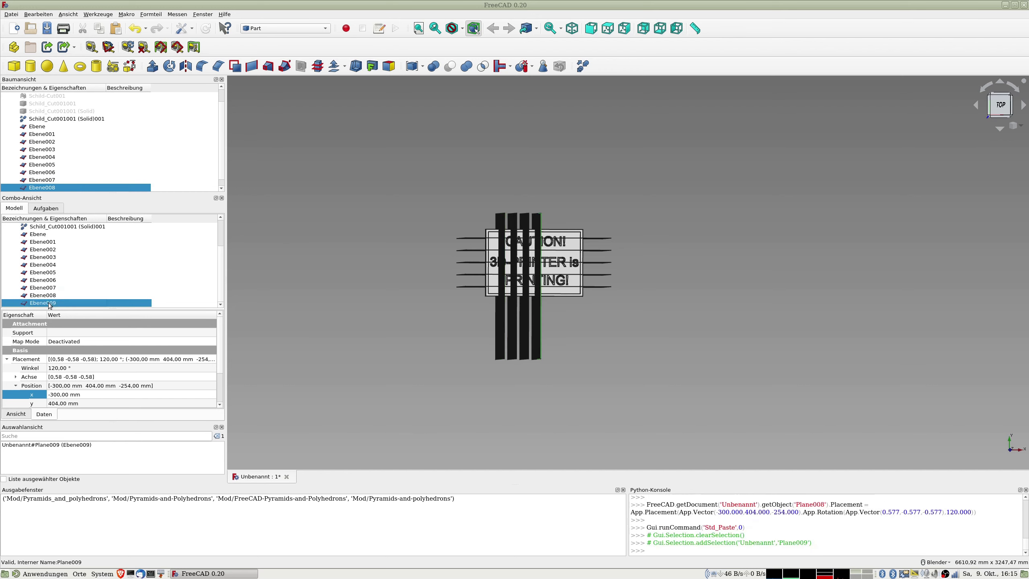
pyautogui.click(50, 394)
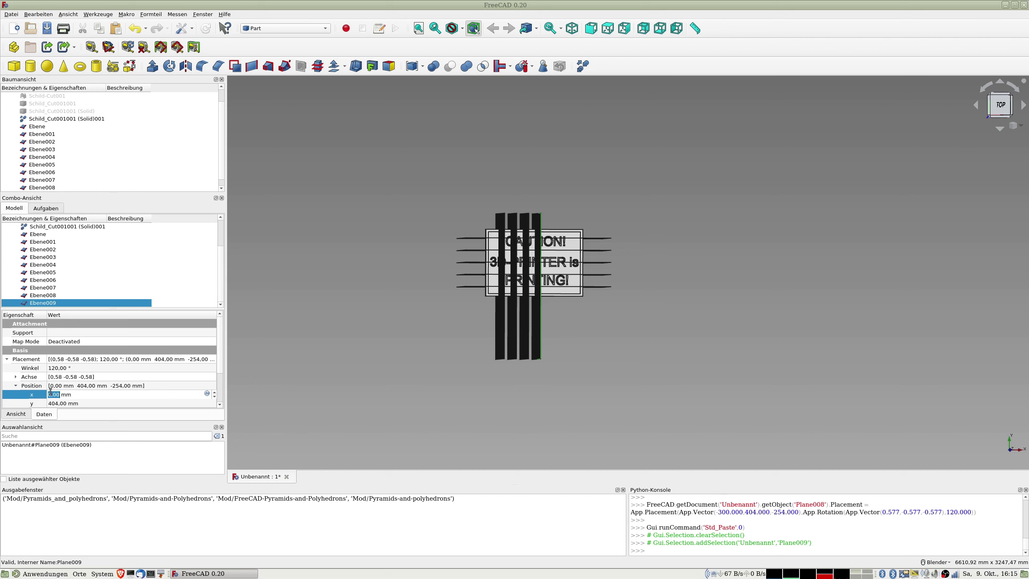
pyautogui.write('100')
pyautogui.press('Return')
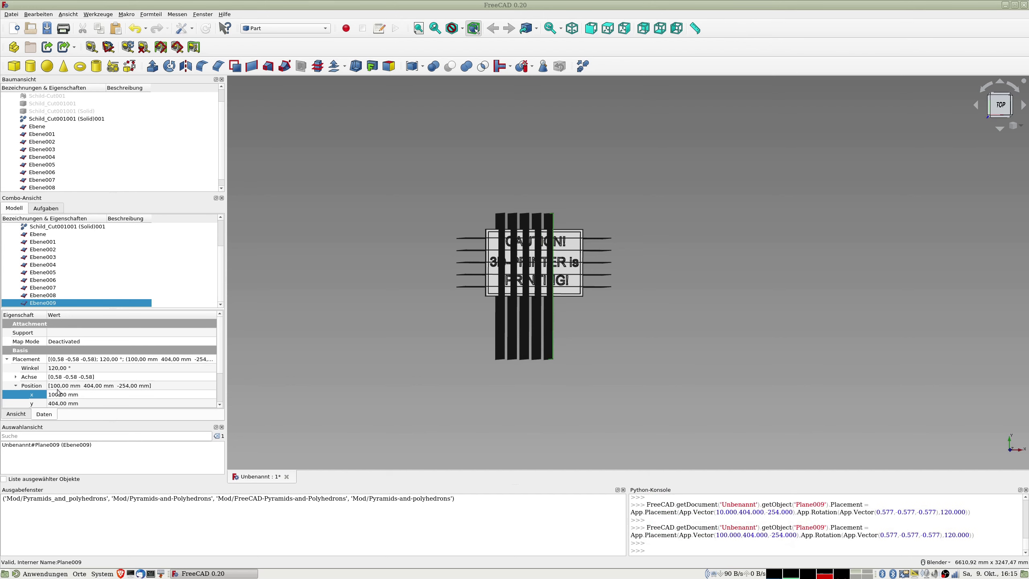
# Paste Ebene010 and Ebene011 at x 200 and 300 mm.
pyautogui.hotkey('ctrl', 'v')
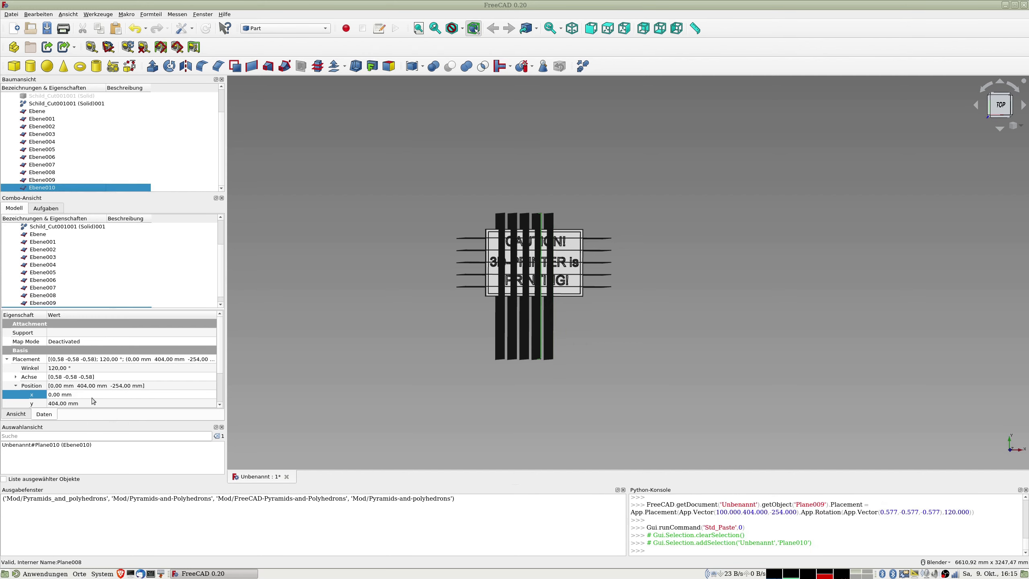
pyautogui.click(55, 396)
pyautogui.write('200')
pyautogui.press('Return')
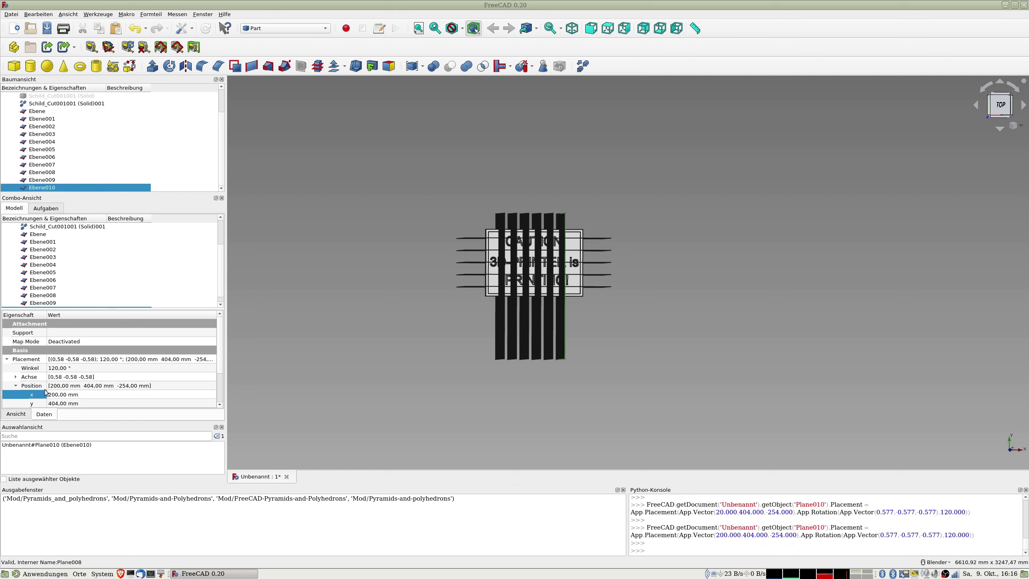
pyautogui.hotkey('ctrl', 'v')
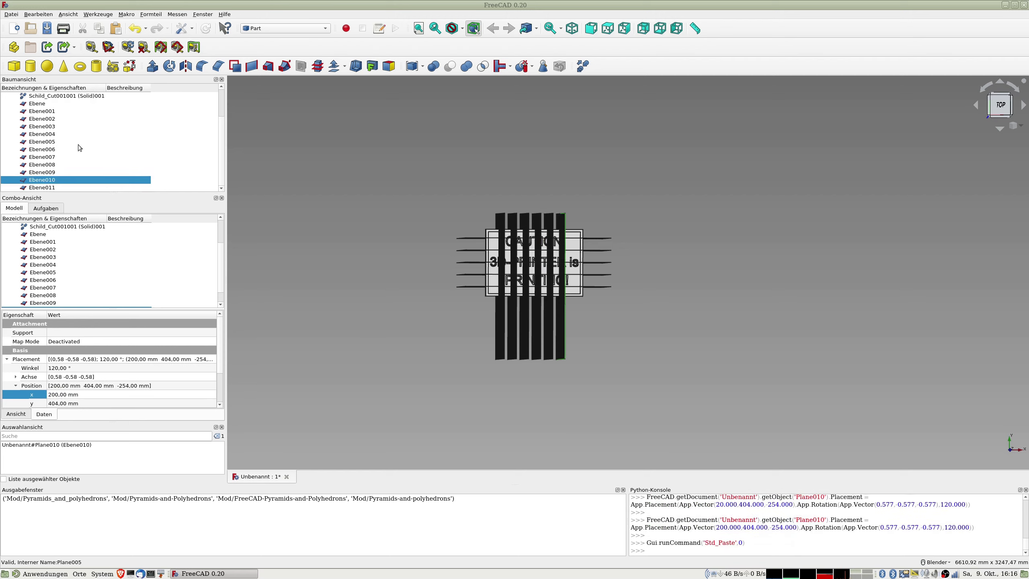
pyautogui.scroll(-1, 66, 294)
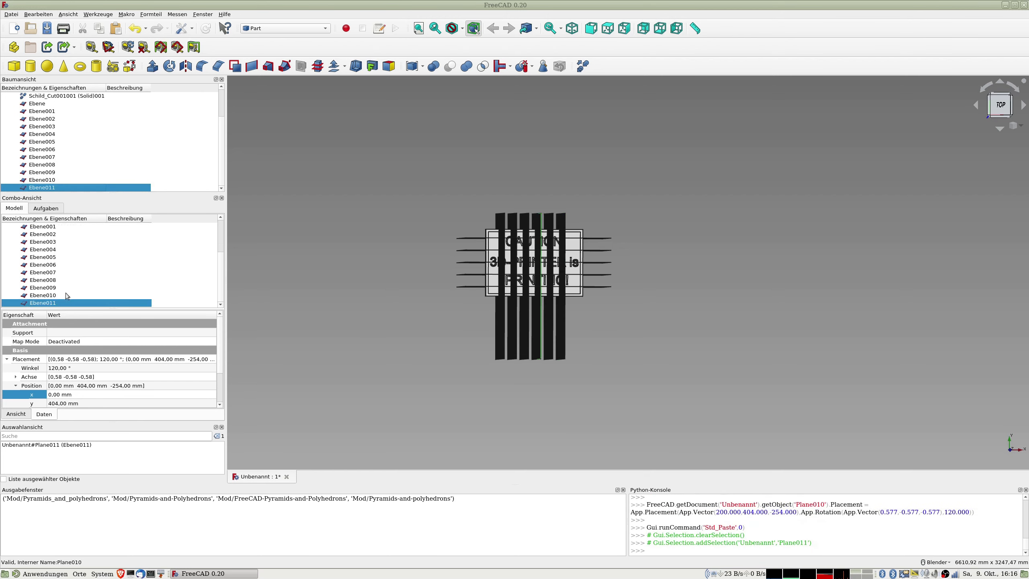
pyautogui.click(56, 395)
pyautogui.write('300')
pyautogui.press('Return')
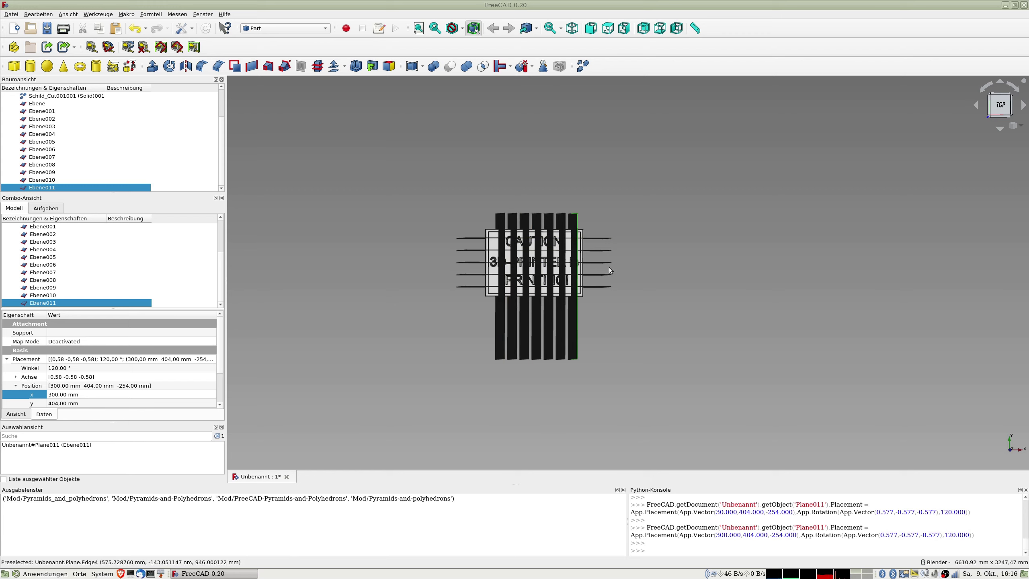
# Inspect the plane grid at an angle, enlarge the tree and select Schild_Cut001001 (Solid)001.
pyautogui.moveTo(648, 271); pyautogui.dragTo(723, 208, button='middle')
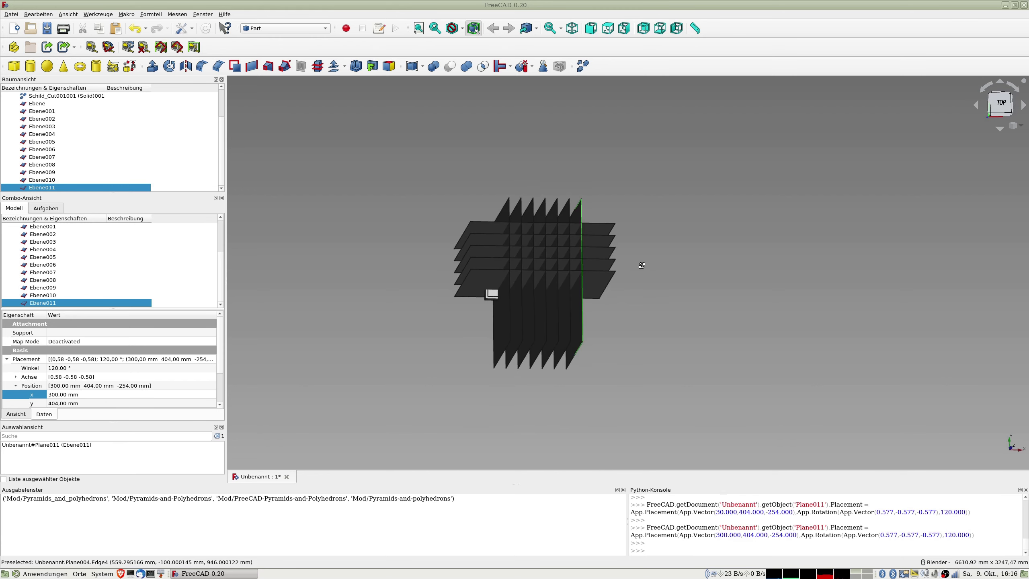
pyautogui.press('2')
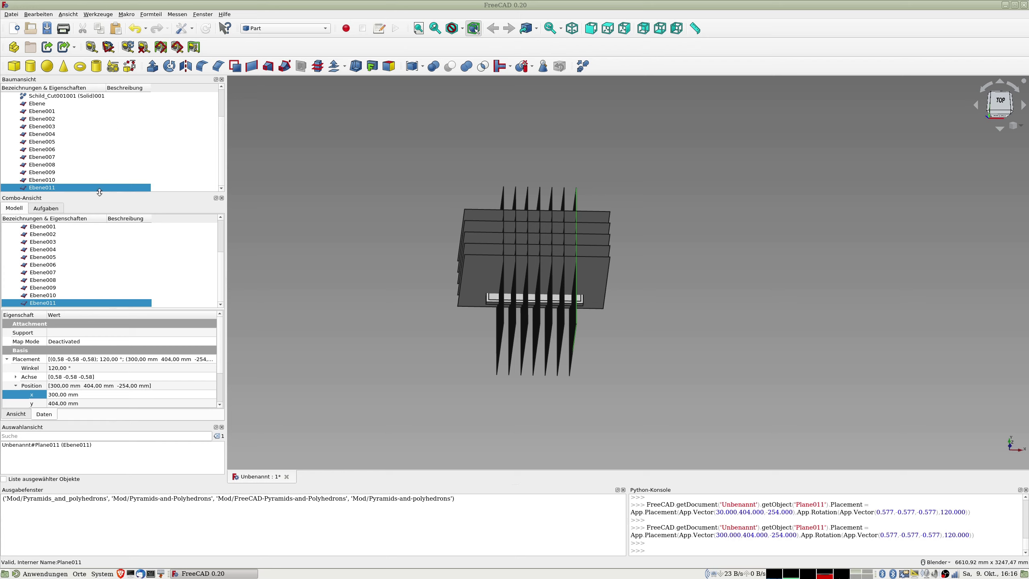
pyautogui.moveTo(103, 192); pyautogui.dragTo(87, 286)
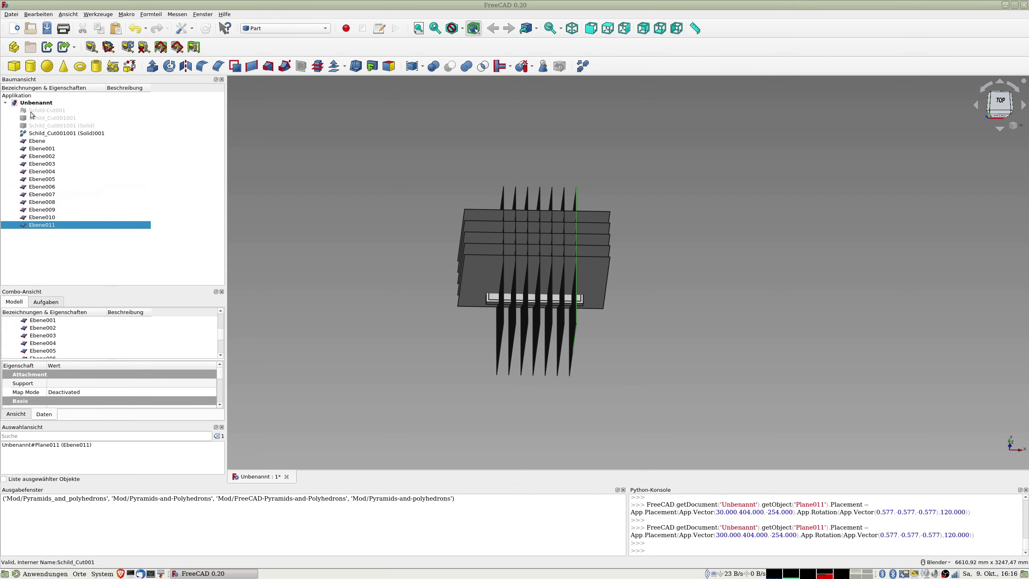
pyautogui.click(43, 136)
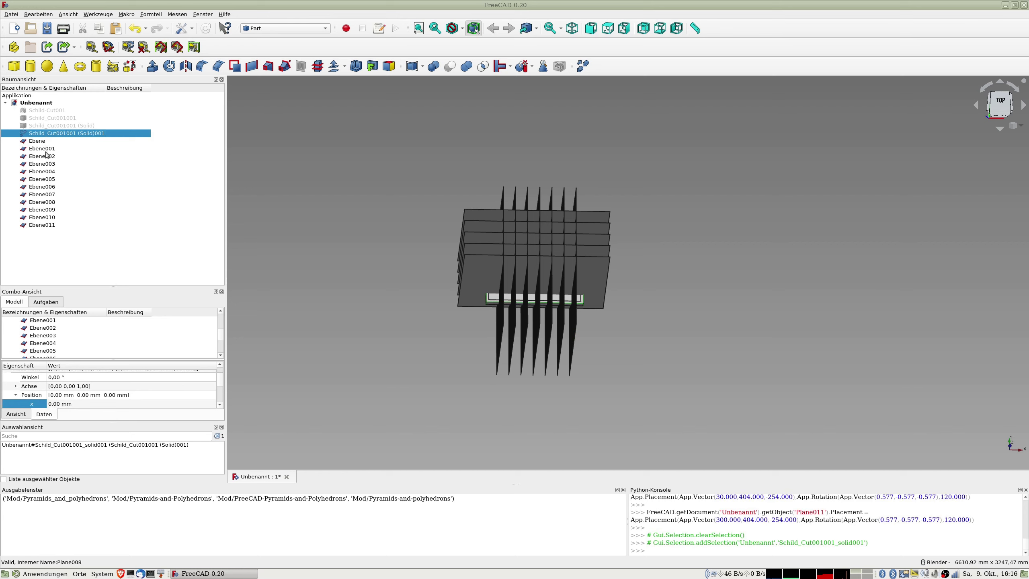
# Select the sign solid with planes Ebene to Ebene011 and apply Split > Auseinanderschneiden.
pyautogui.keyDown('shift'); pyautogui.click(42, 225); pyautogui.keyUp('shift')
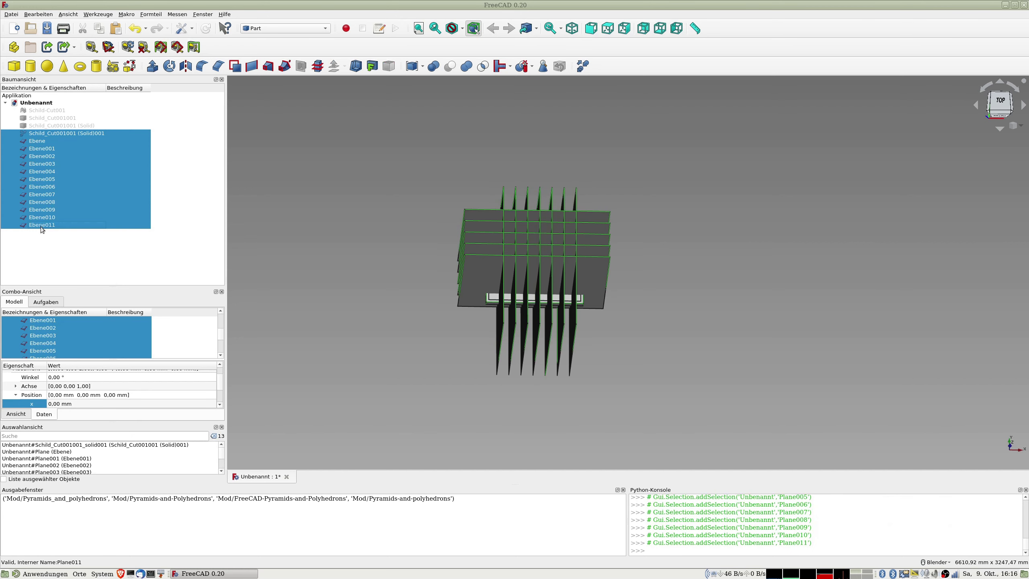
pyautogui.click(532, 68)
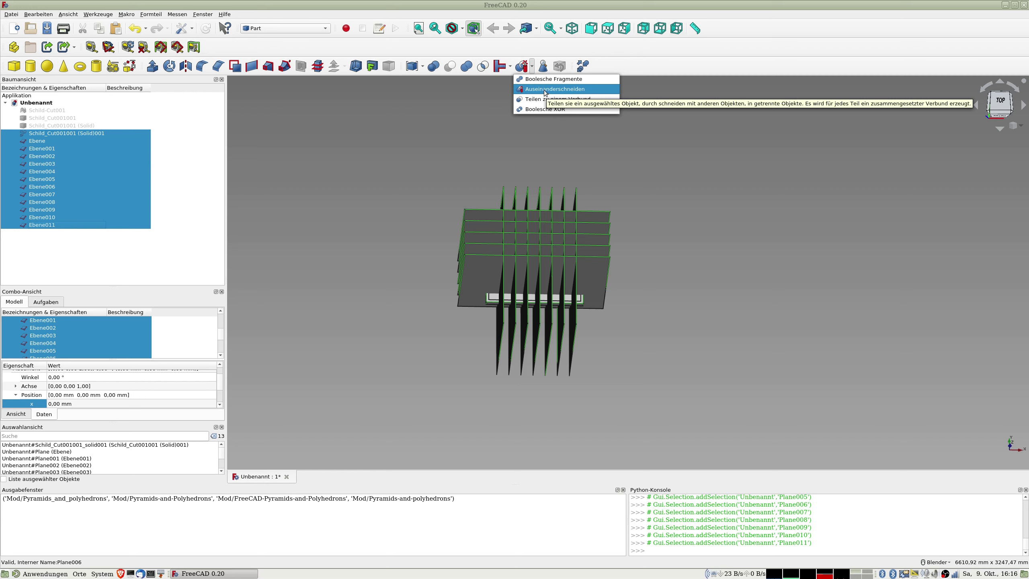
pyautogui.click(544, 90)
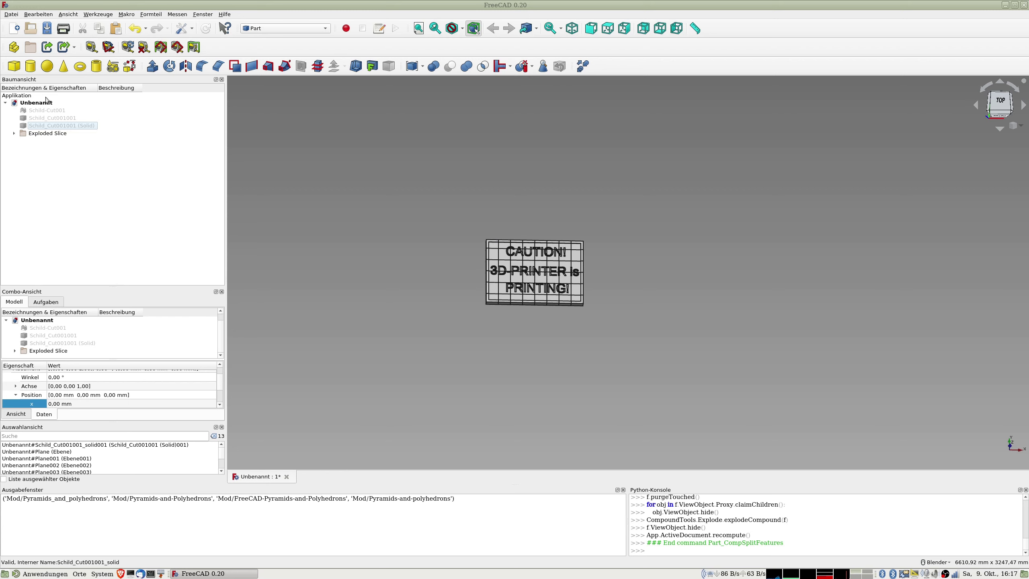
# Expand Exploded Slice and inspect individual slices such as Slice.0.
pyautogui.click(14, 133)
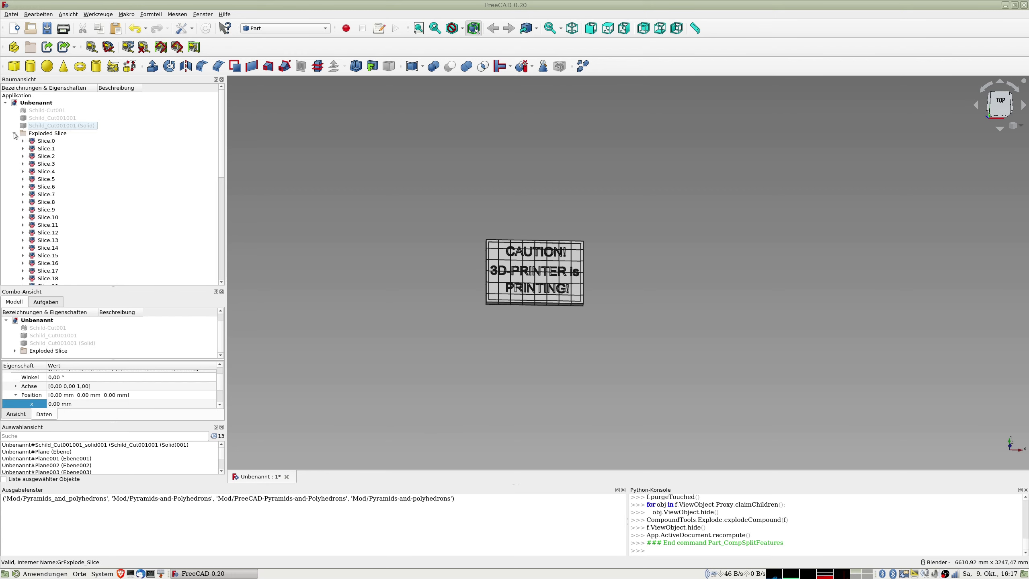
pyautogui.click(46, 142)
pyautogui.click(50, 164)
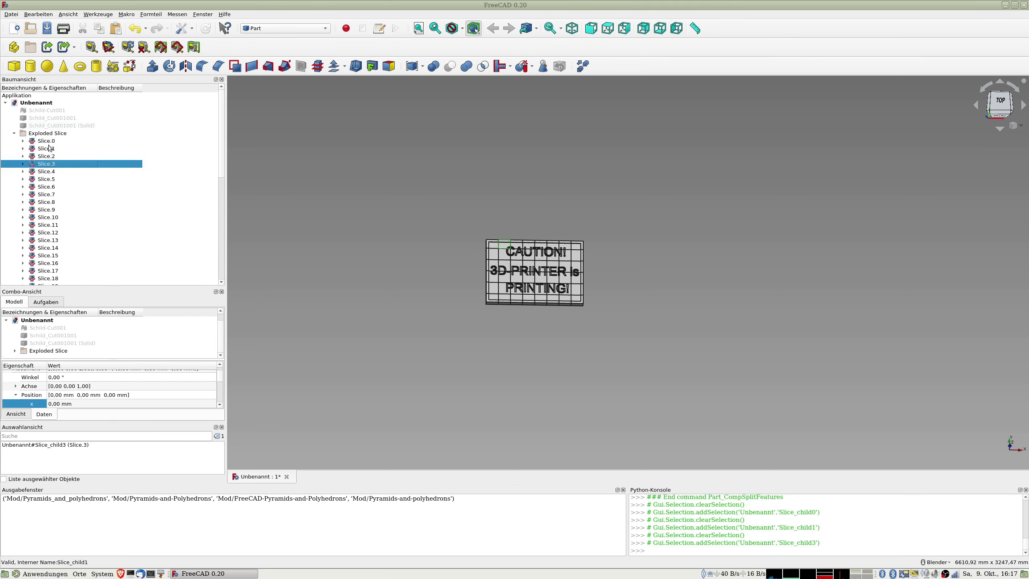
pyautogui.click(46, 142)
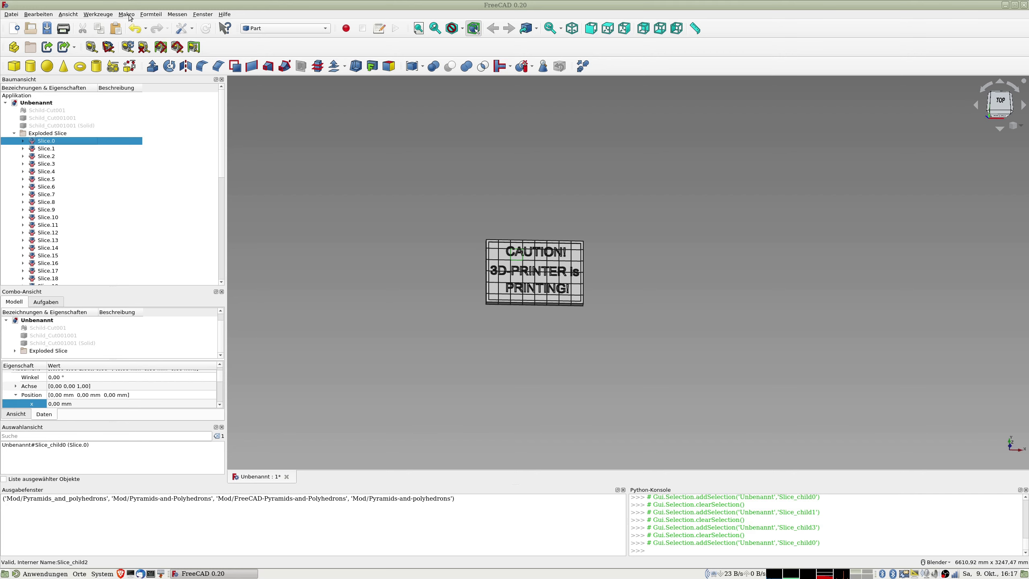
pyautogui.click(151, 15)
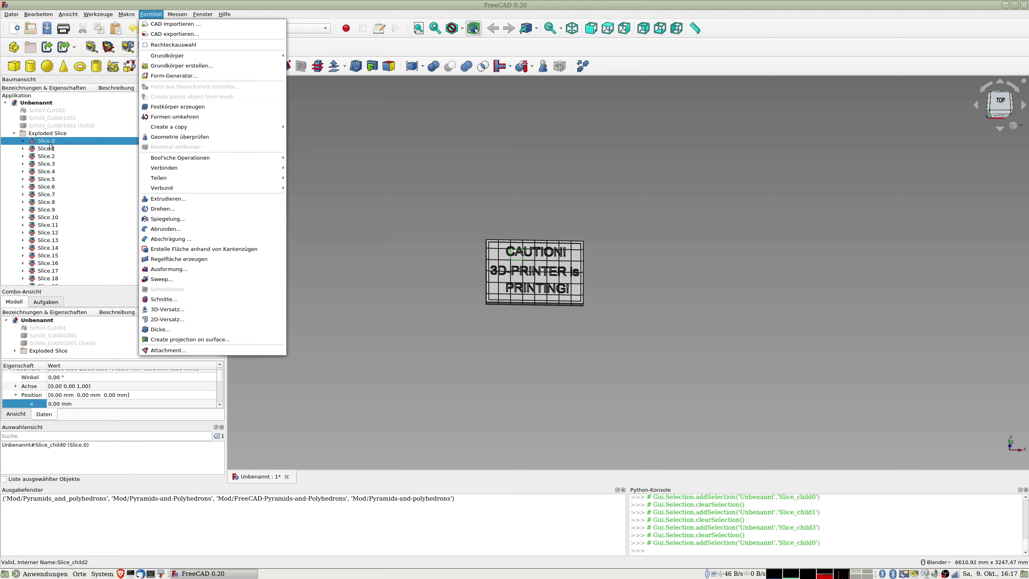
pyautogui.click(402, 148)
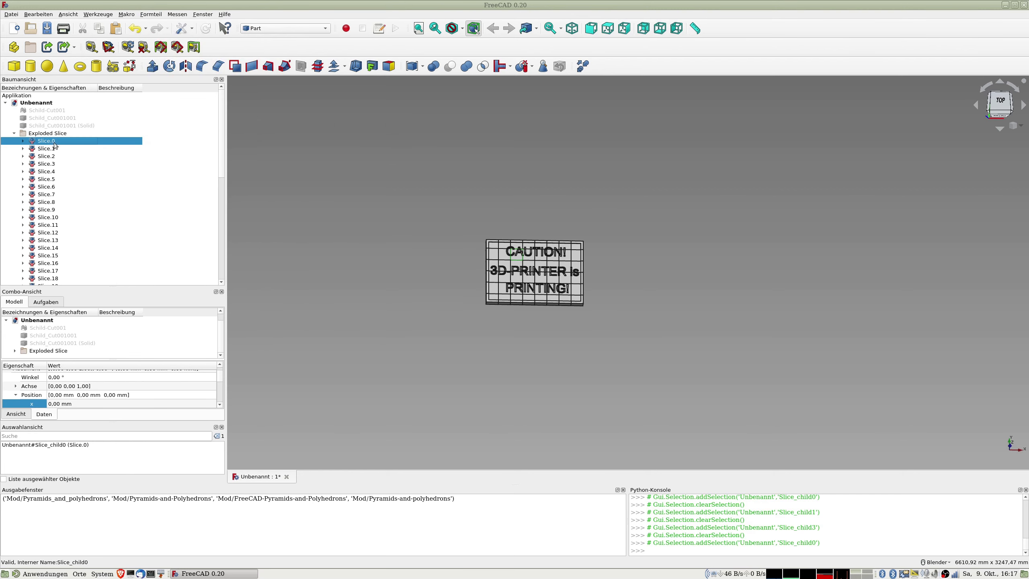
# Select all 48 slices and create refined copies starting at Slice.048.
pyautogui.scroll(-8, 48, 153)
pyautogui.scroll(-2, 48, 153)
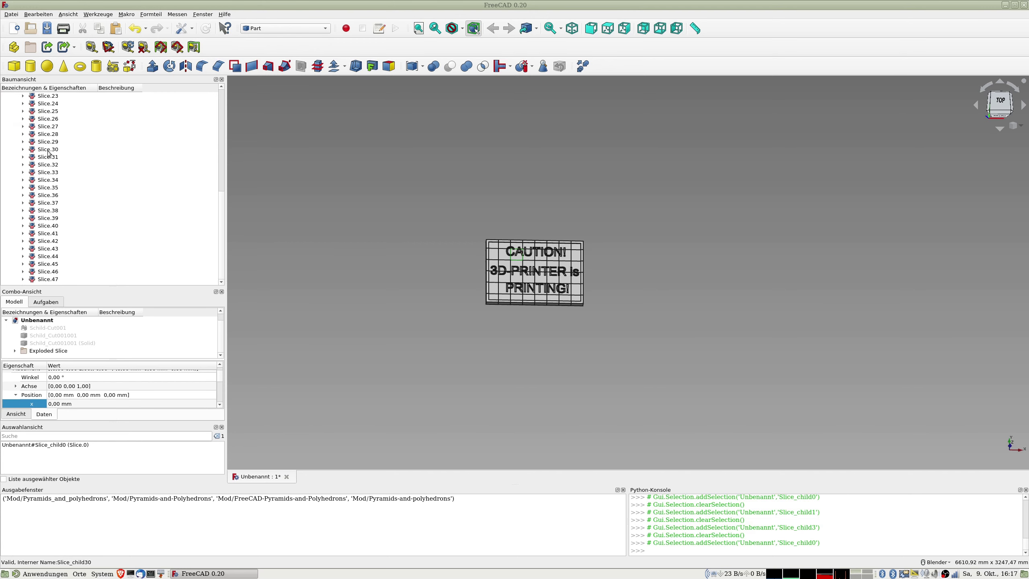
pyautogui.keyDown('shift'); pyautogui.click(57, 280); pyautogui.keyUp('shift')
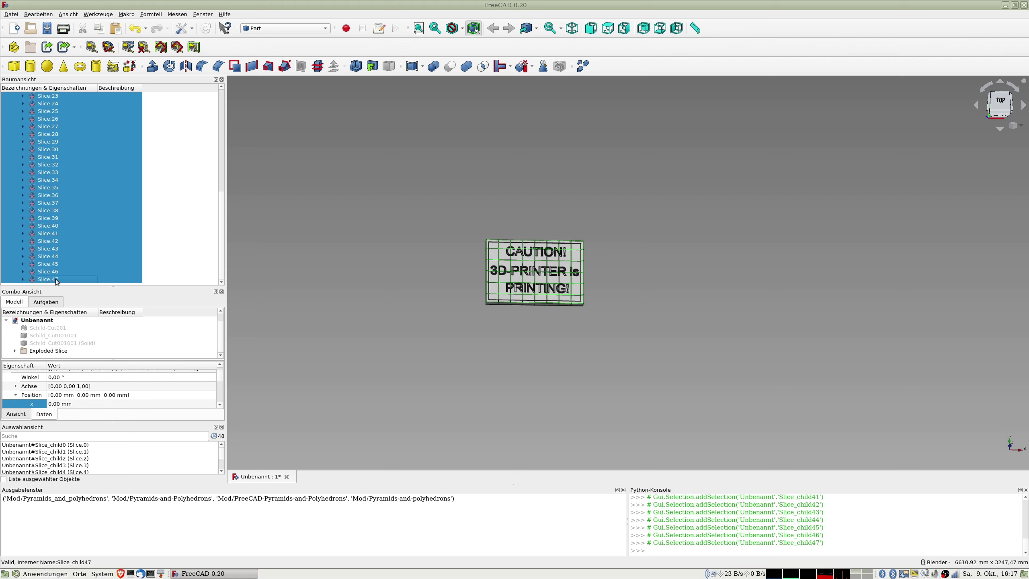
pyautogui.scroll(8, 64, 271)
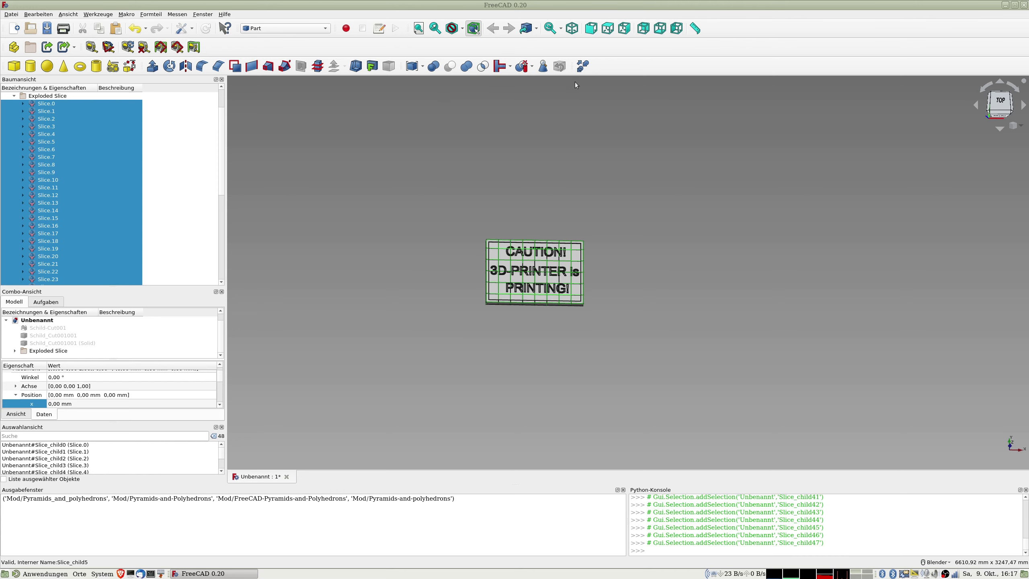
pyautogui.click(582, 66)
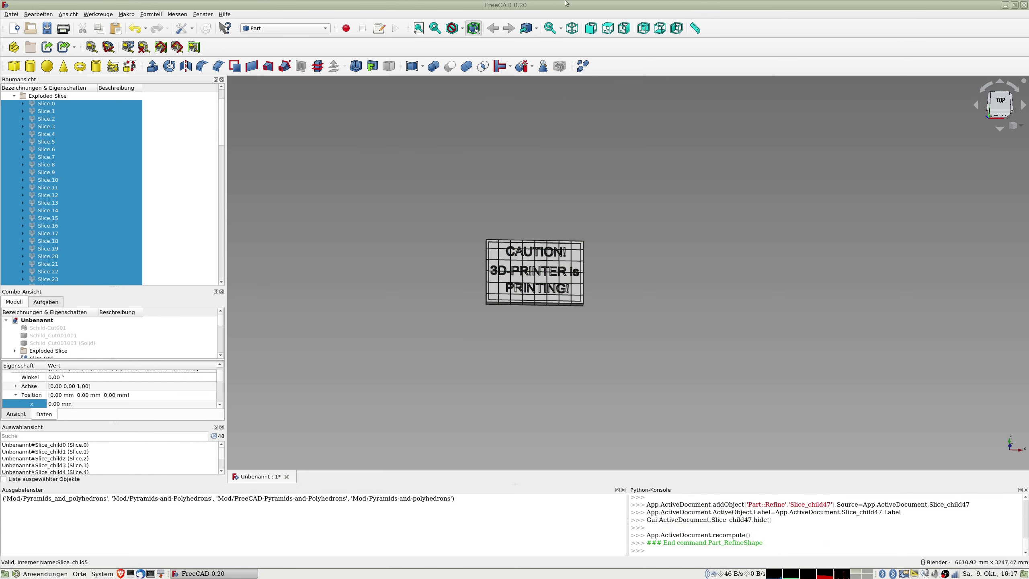
pyautogui.moveTo(223, 119); pyautogui.dragTo(222, 189)
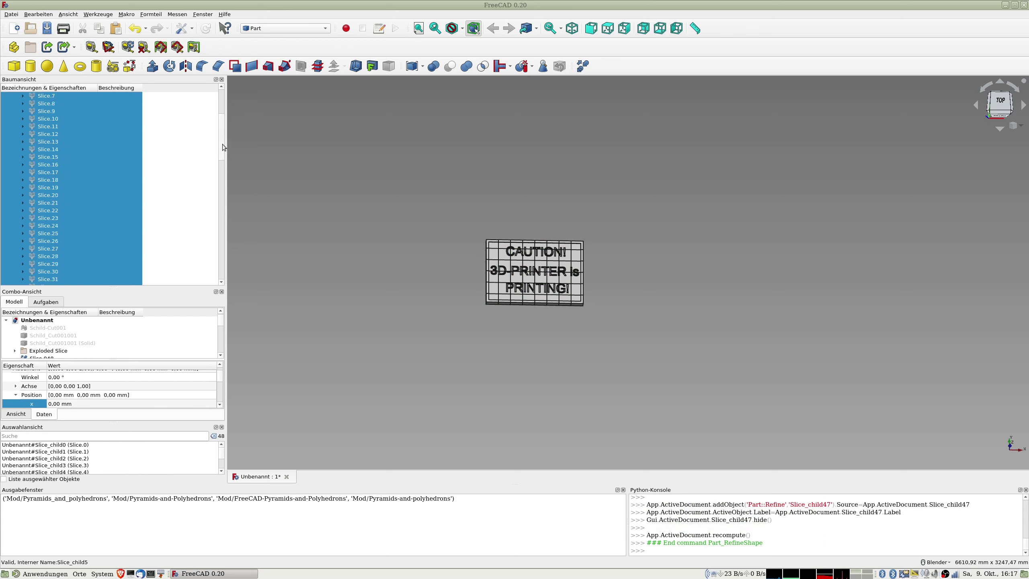
pyautogui.click(36, 189)
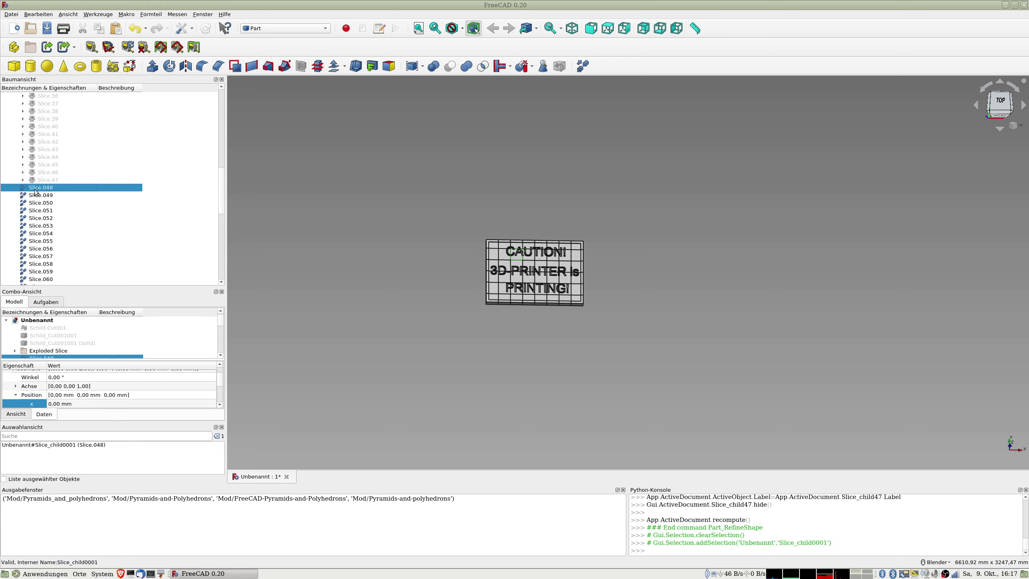
# Start an export, cancel it, and reselect Slice.048 alone in the tree.
pyautogui.hotkey('ctrl', 'e')
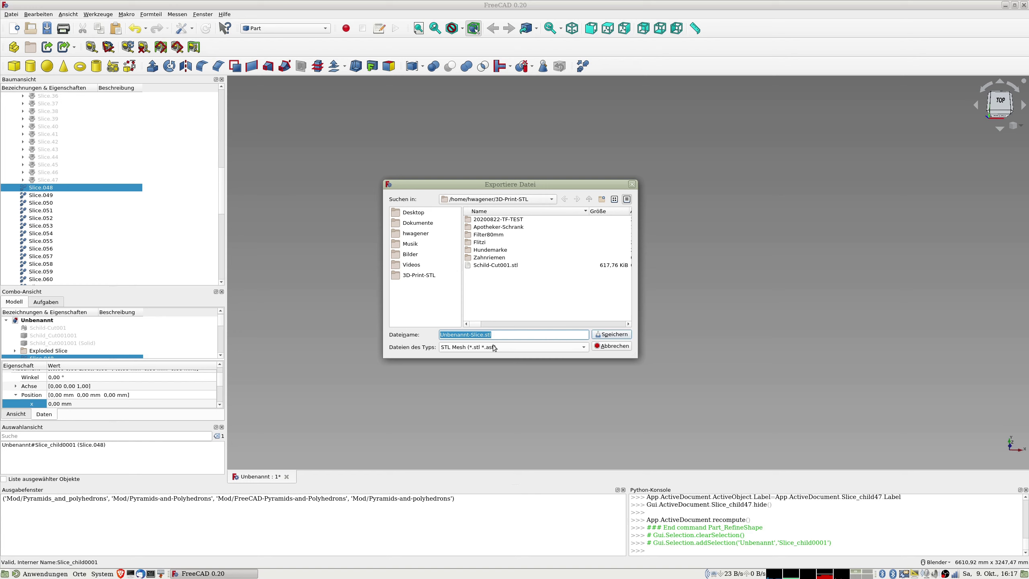
pyautogui.click(607, 347)
pyautogui.keyDown('shift'); pyautogui.click(51, 219); pyautogui.keyUp('shift')
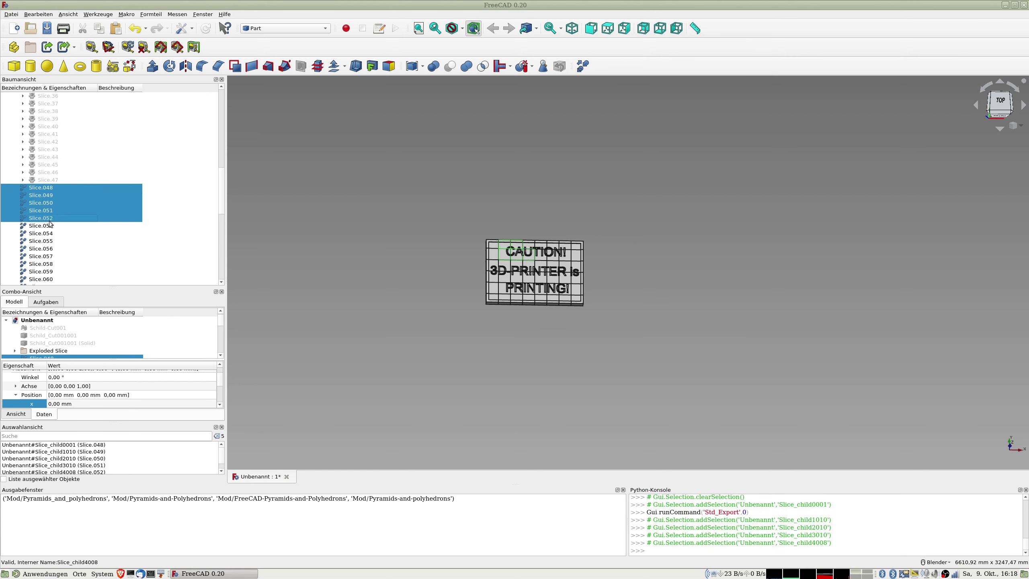
pyautogui.click(41, 189)
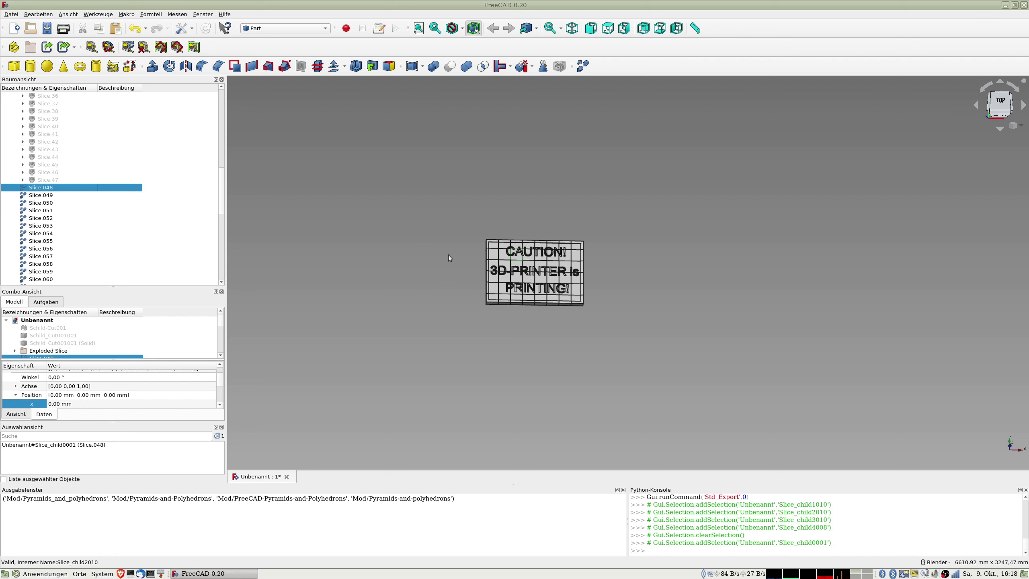
# Pick Slice.058 and export it as the STL mesh Unbenannt-Slice.stl.
pyautogui.click(528, 267)
pyautogui.scroll(2, 527, 267)
pyautogui.scroll(3, 522, 260)
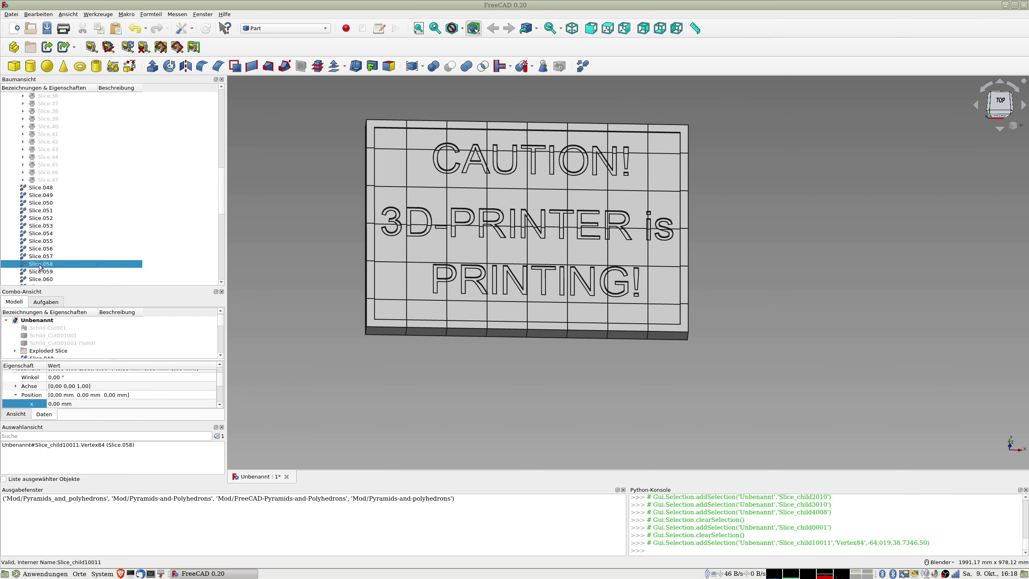
pyautogui.hotkey('ctrl', 'e')
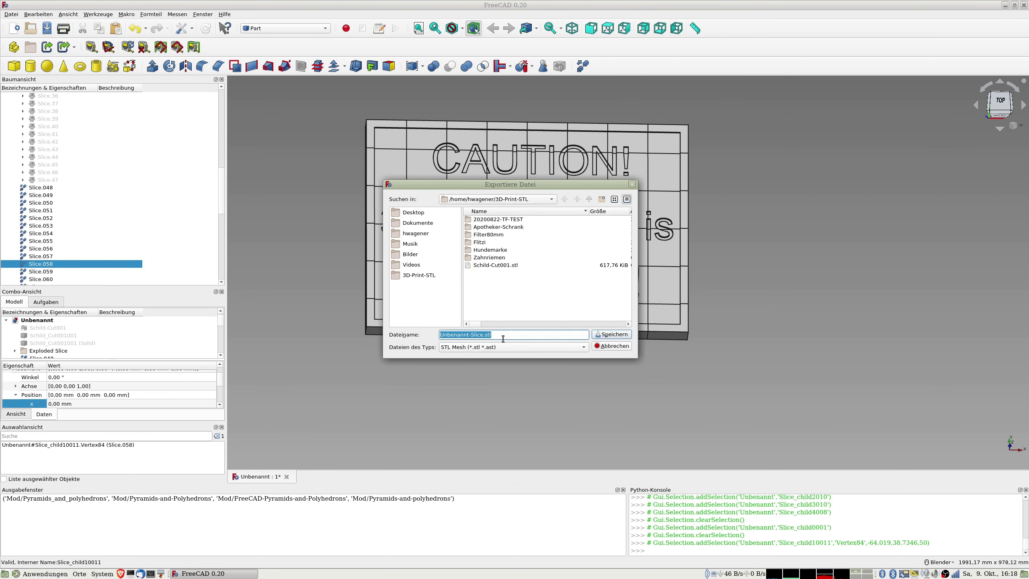
pyautogui.click(614, 334)
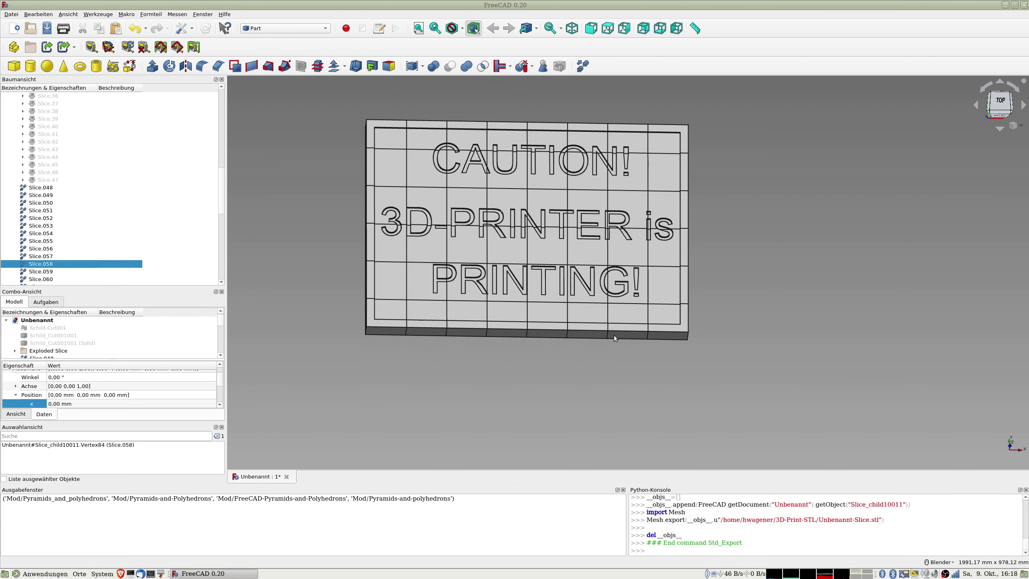
# Launch Ultimaker Cura 4.11.0 from the BlenderStarter launcher list.
pyautogui.press('super+b')
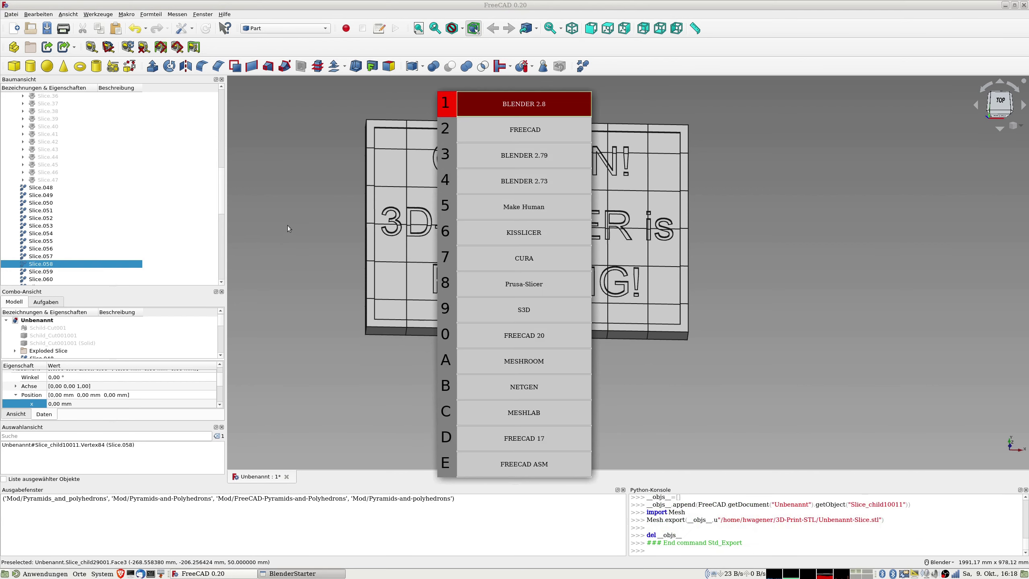
pyautogui.press('Escape')
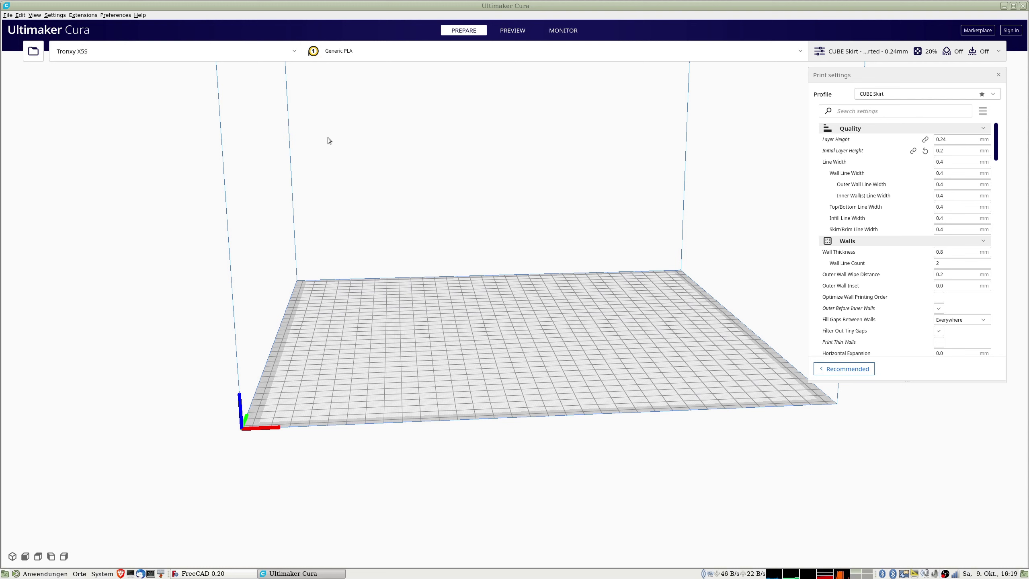
# Browse to the 3D-Print-STL folder and open Unbenannt-Slice.stl as a 100 × 100 × 50 mm piece.
pyautogui.hotkey('ctrl', 'o')
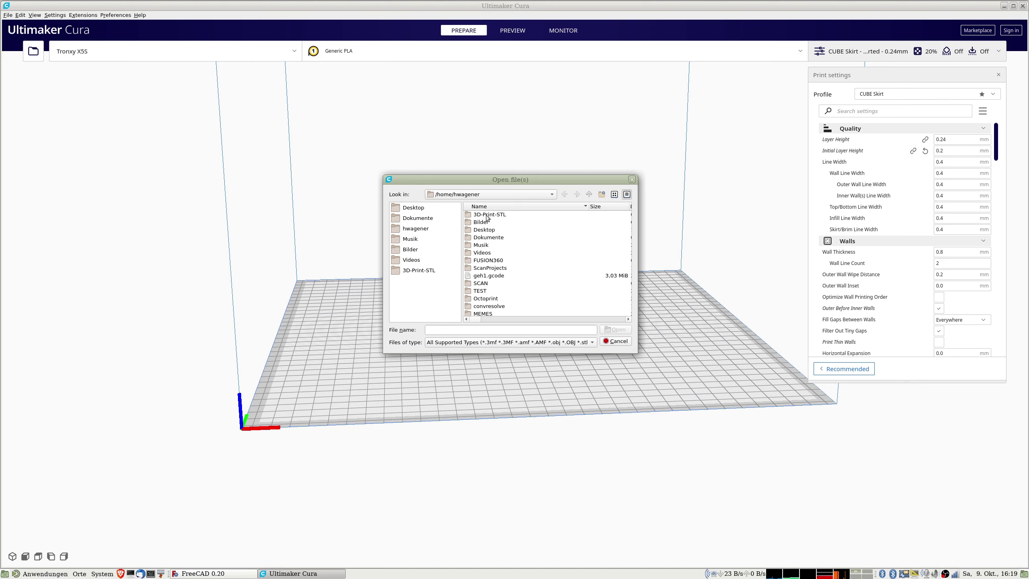
pyautogui.click(436, 281)
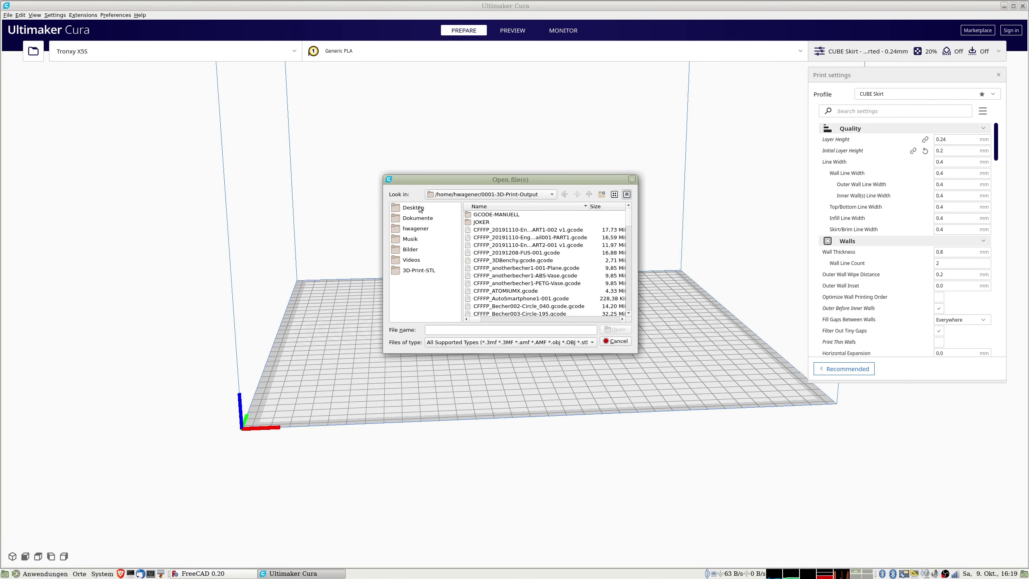
pyautogui.click(589, 196)
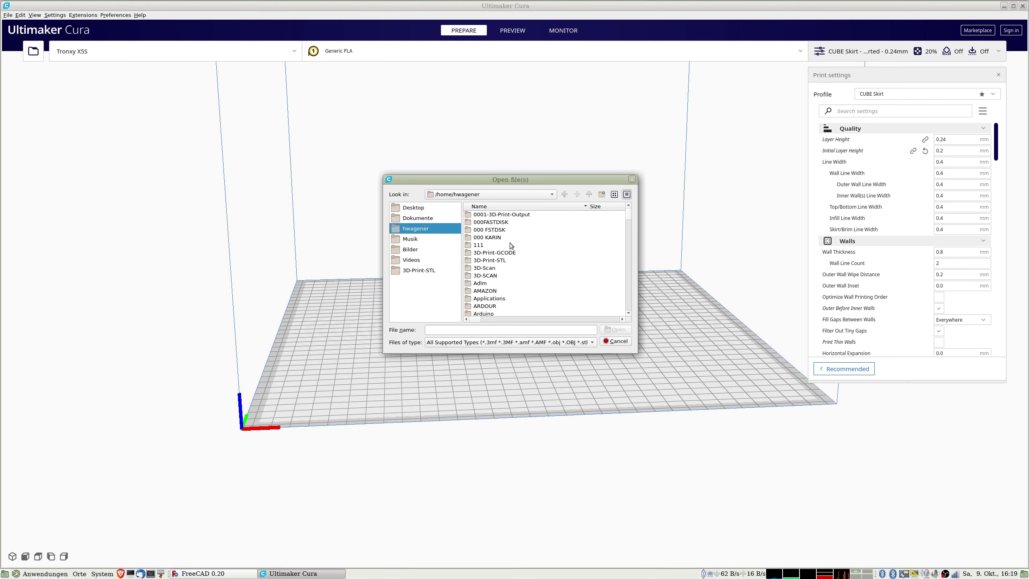
pyautogui.doubleClick(491, 261)
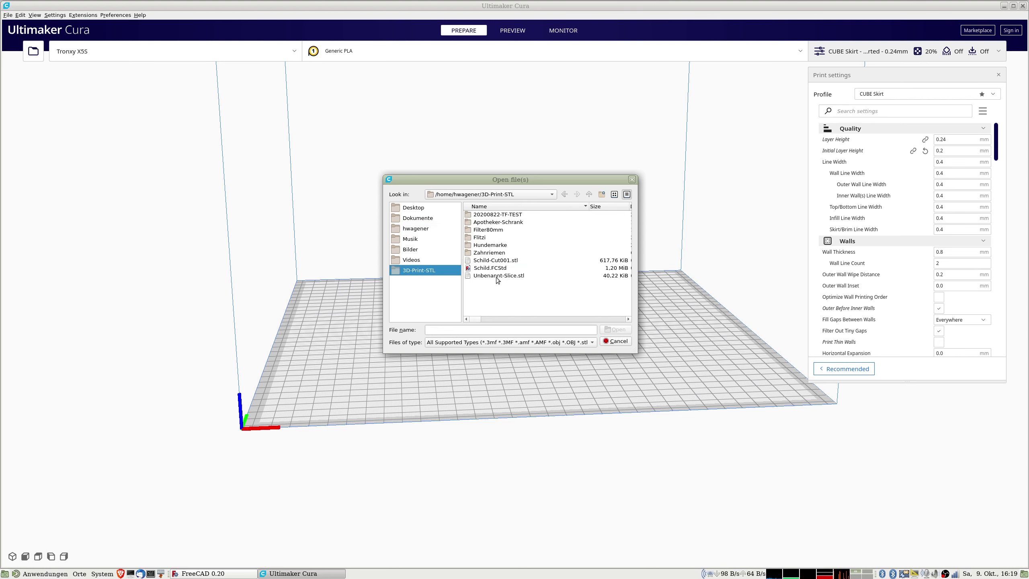
pyautogui.click(496, 276)
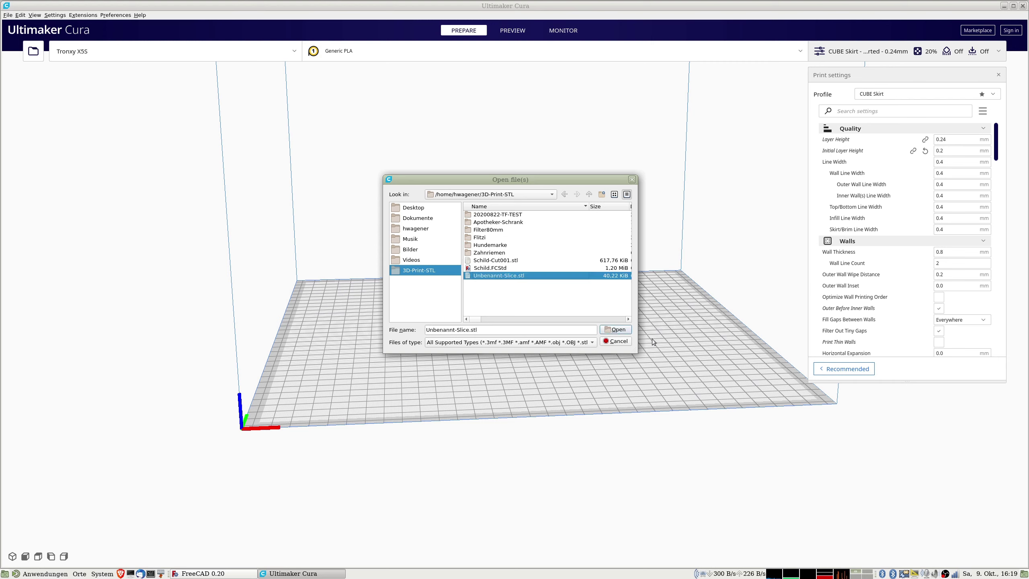
pyautogui.click(614, 330)
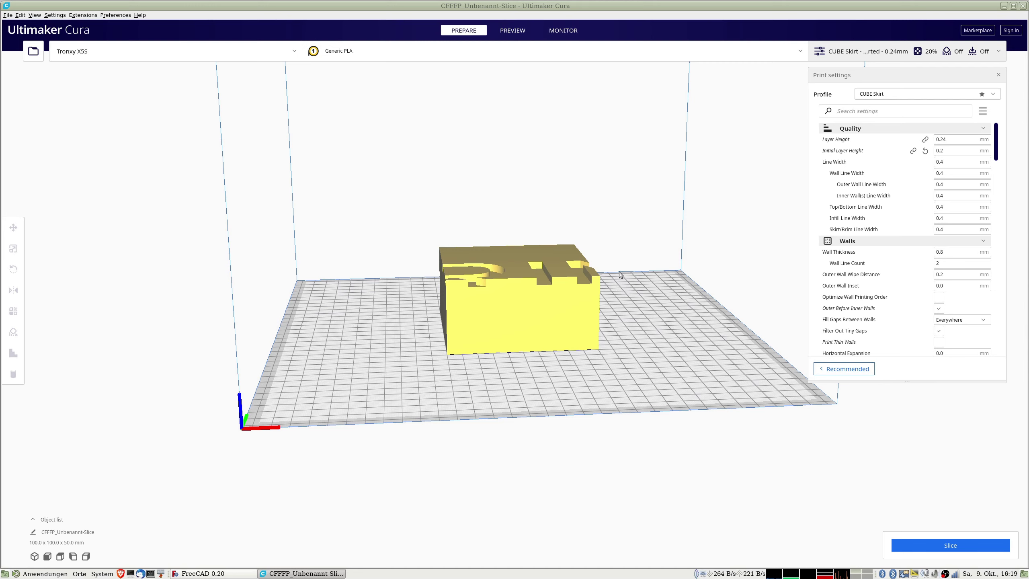
# Tilt the view down onto the plate and start slicing CFFFP_Unbenannt-Slice.
pyautogui.moveTo(599, 261); pyautogui.dragTo(599, 352, button='right')
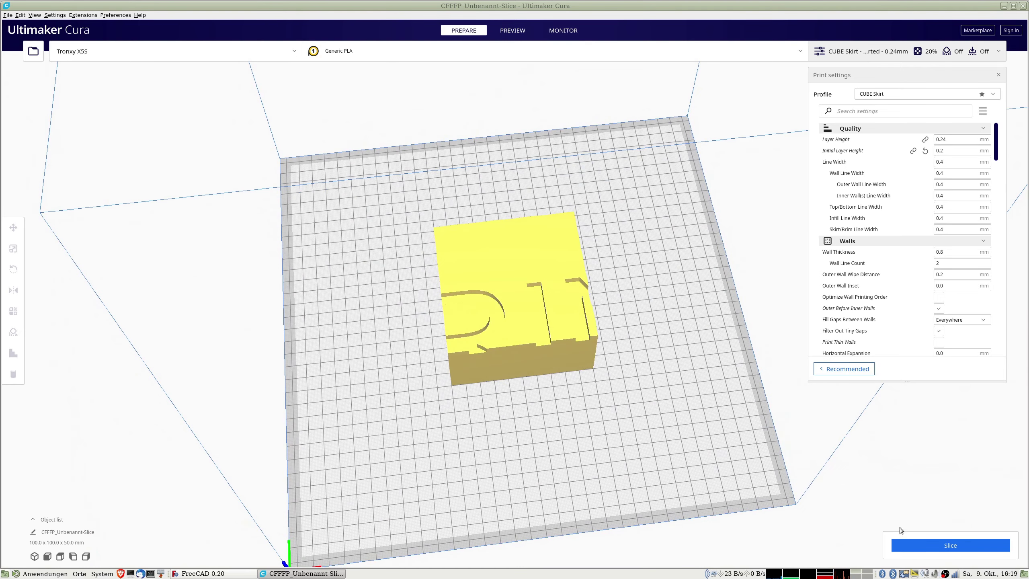
pyautogui.click(933, 546)
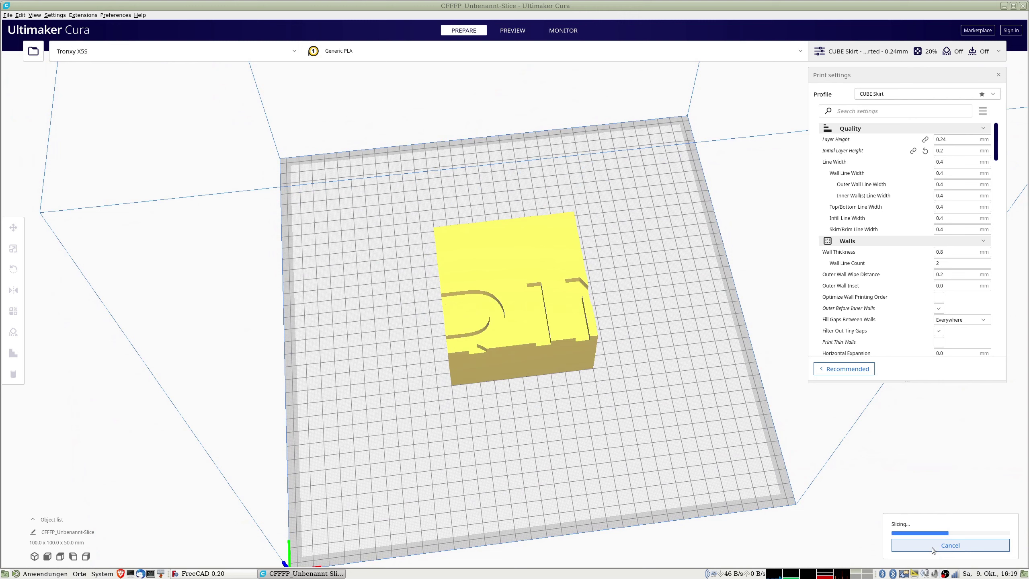